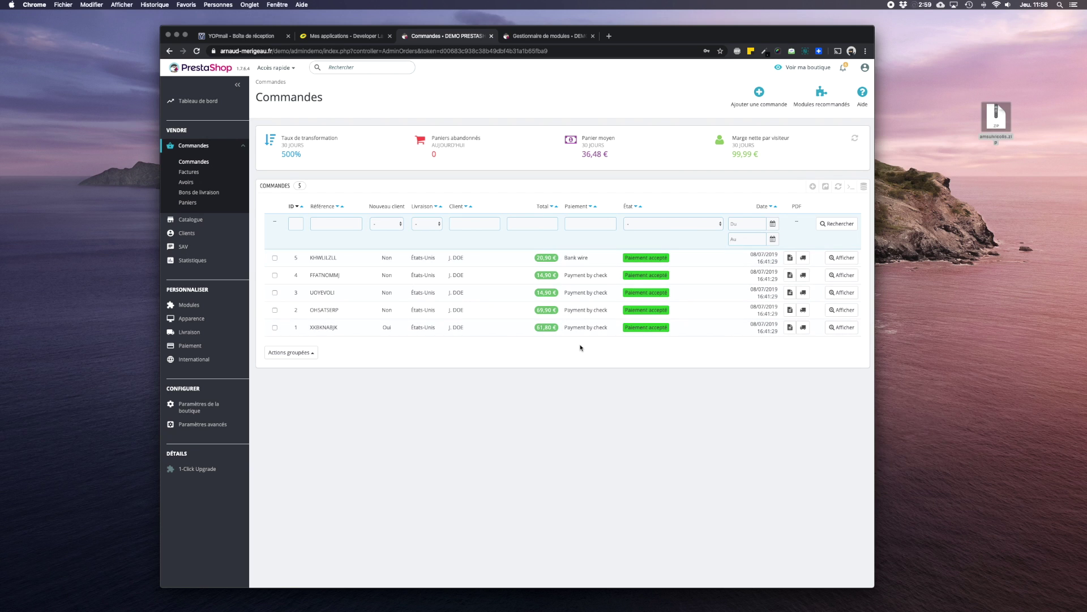
Step: Open the most recent order and examine the tracking number in its delivery section
left_click(843, 264)
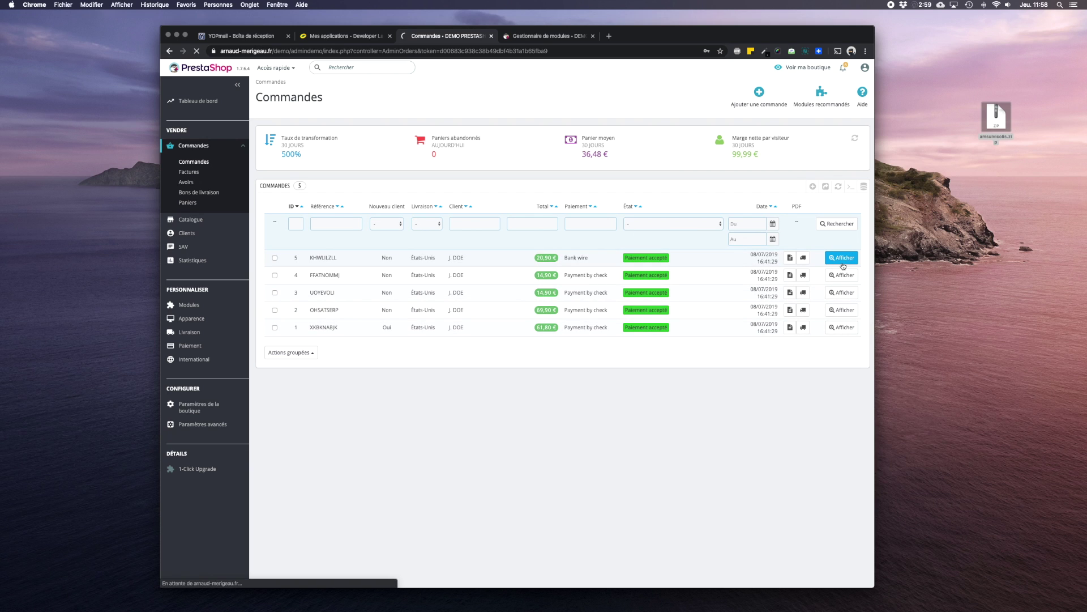
scroll(462, 343, "down", 5)
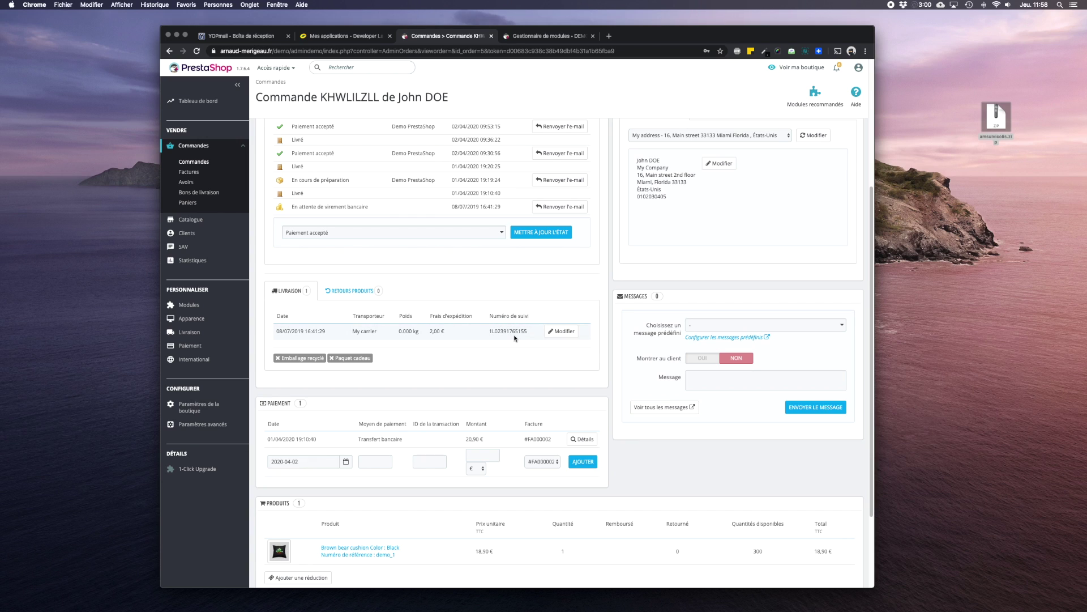
Step: Install the amsuivicolis.zip module from the desktop through the module manager and open its configuration
mouse_move(187, 304)
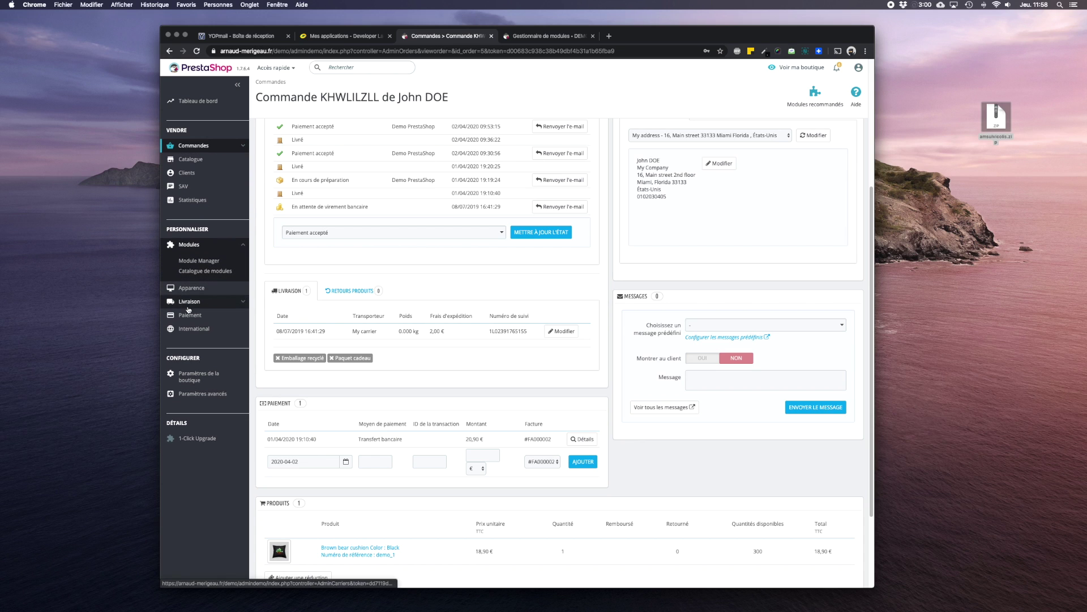
left_click(199, 262)
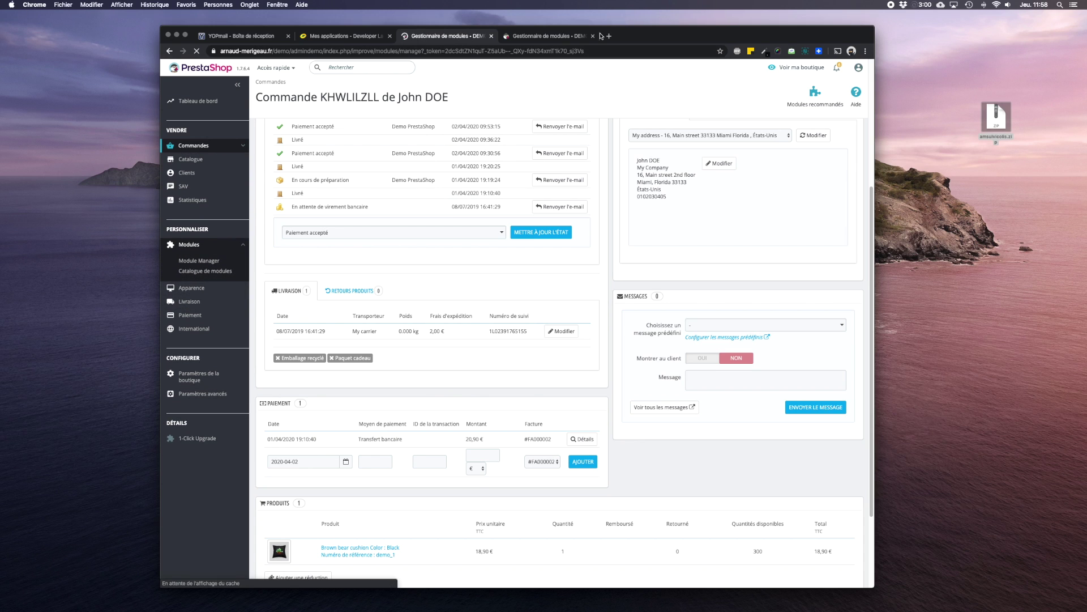
left_click(594, 36)
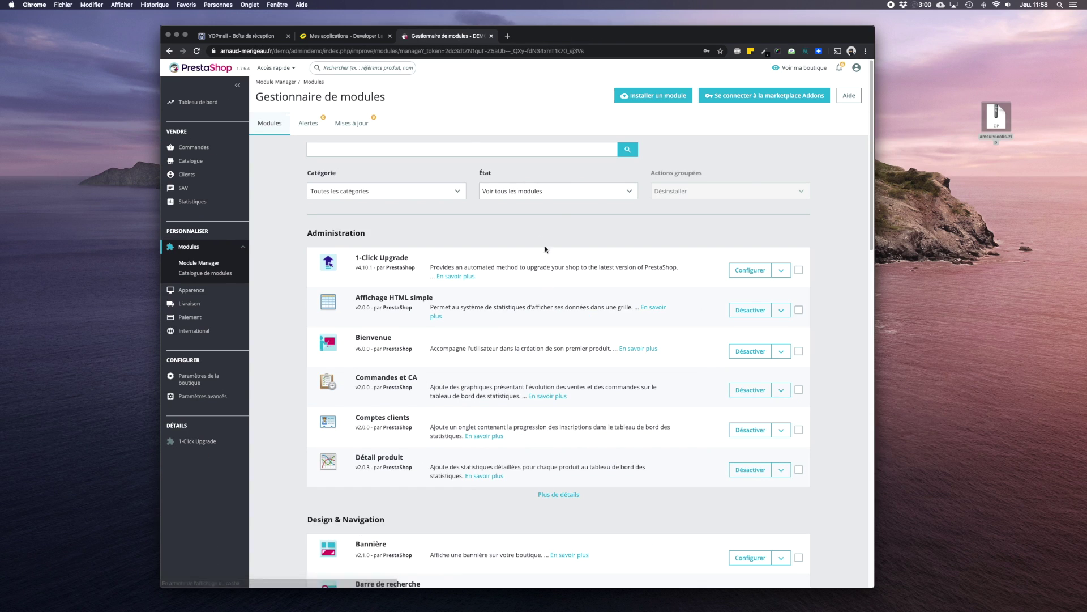
left_click(669, 97)
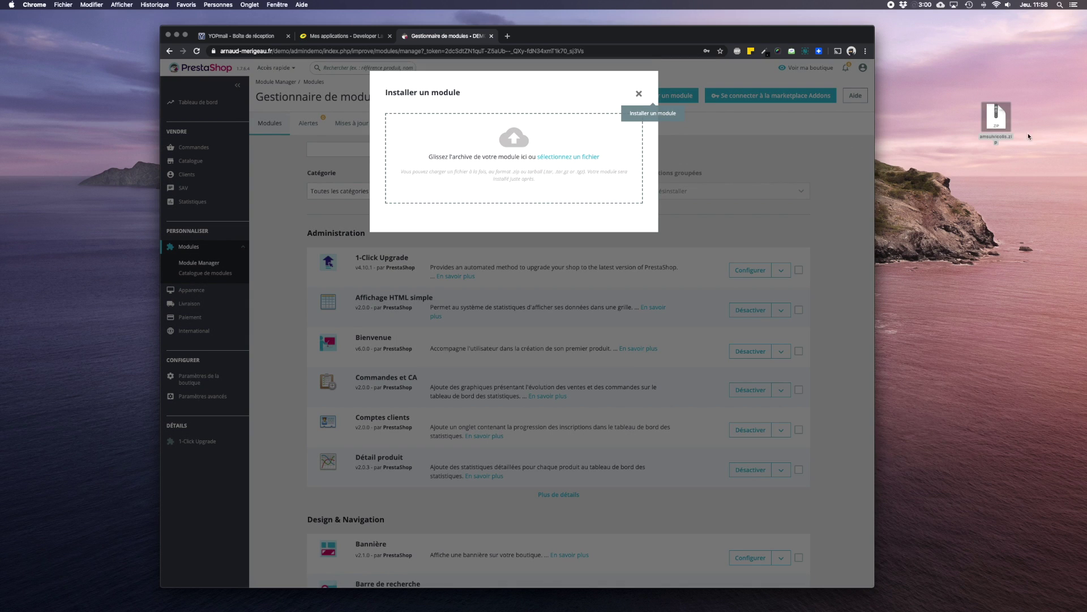
left_click_drag(1001, 119, 547, 136)
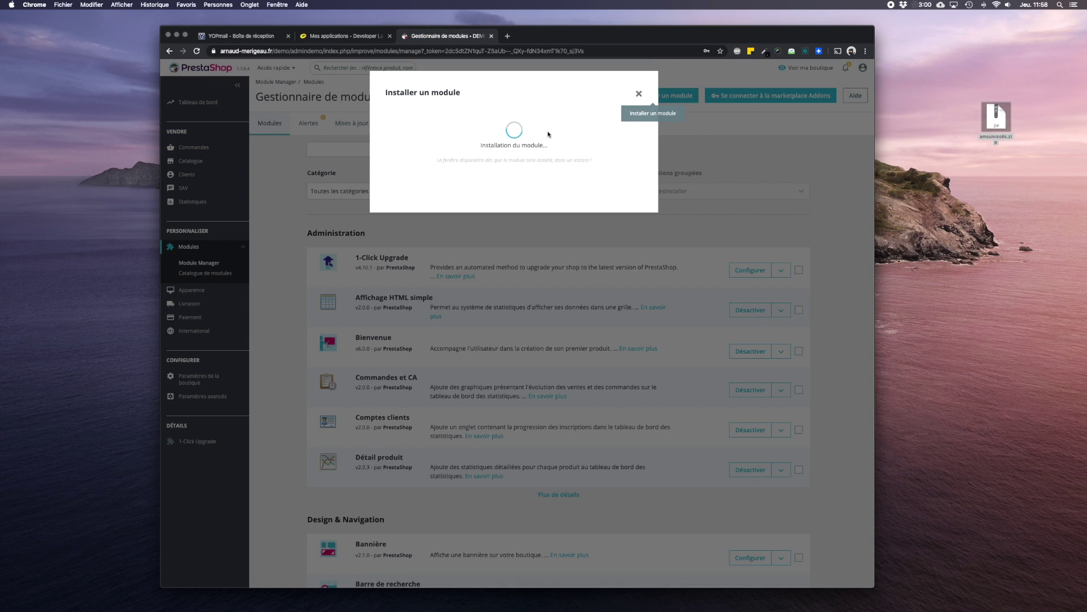
left_click(523, 178)
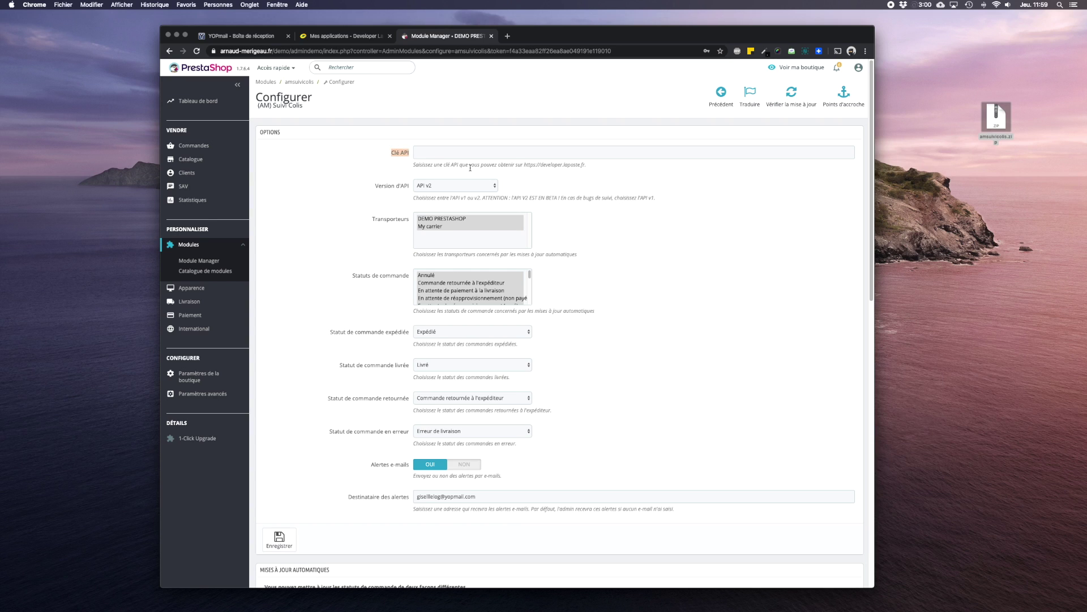
Step: Switch to the La Poste Developer site and review the existing applications and their key sections
left_click_drag(523, 165, 585, 165)
left_click(362, 36)
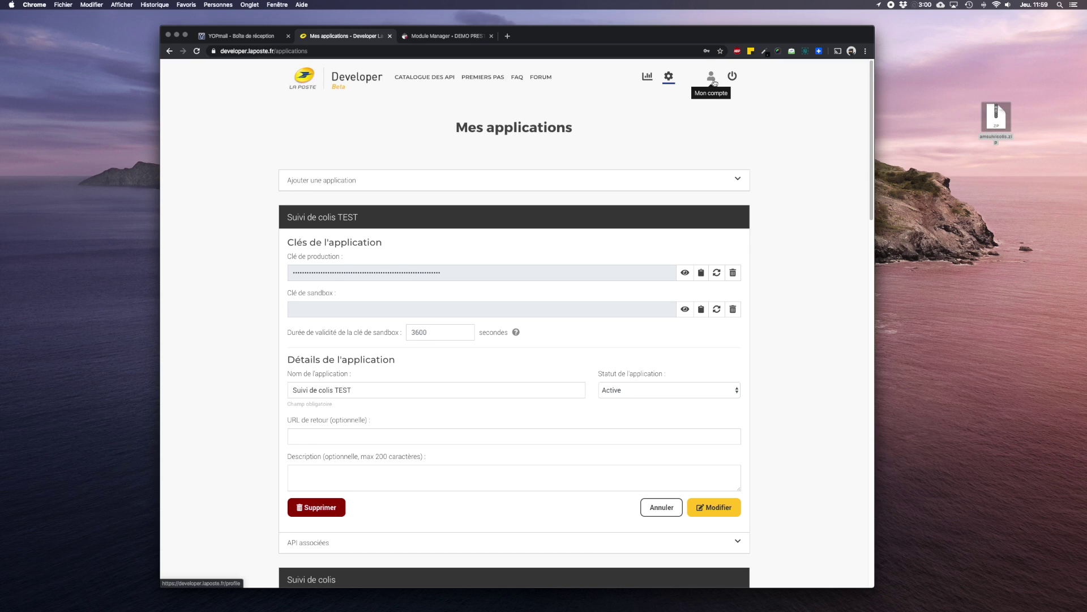
left_click(669, 79)
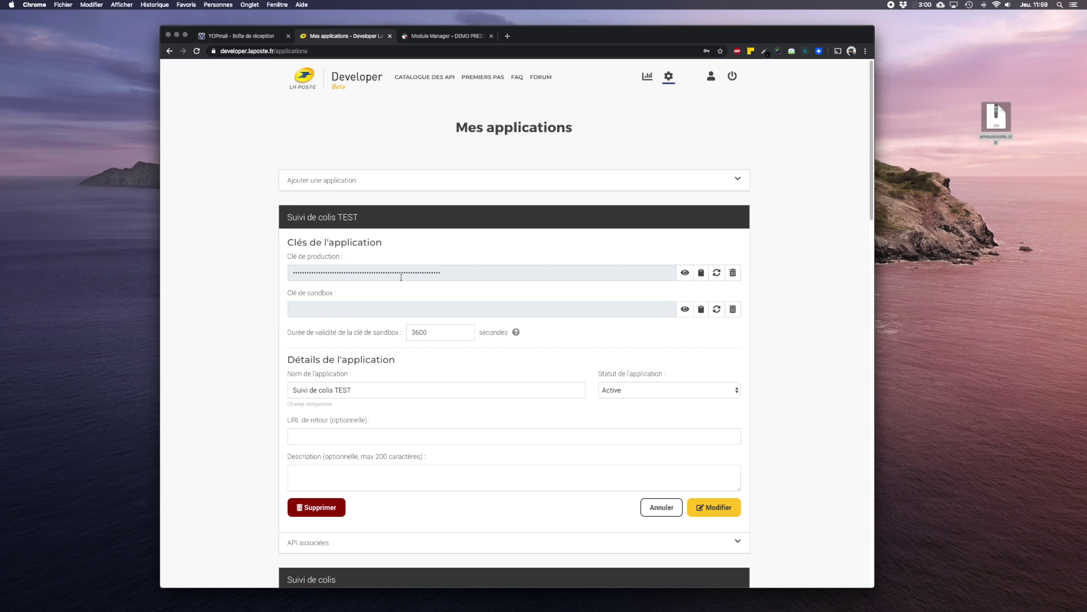
scroll(360, 225, "down", 5)
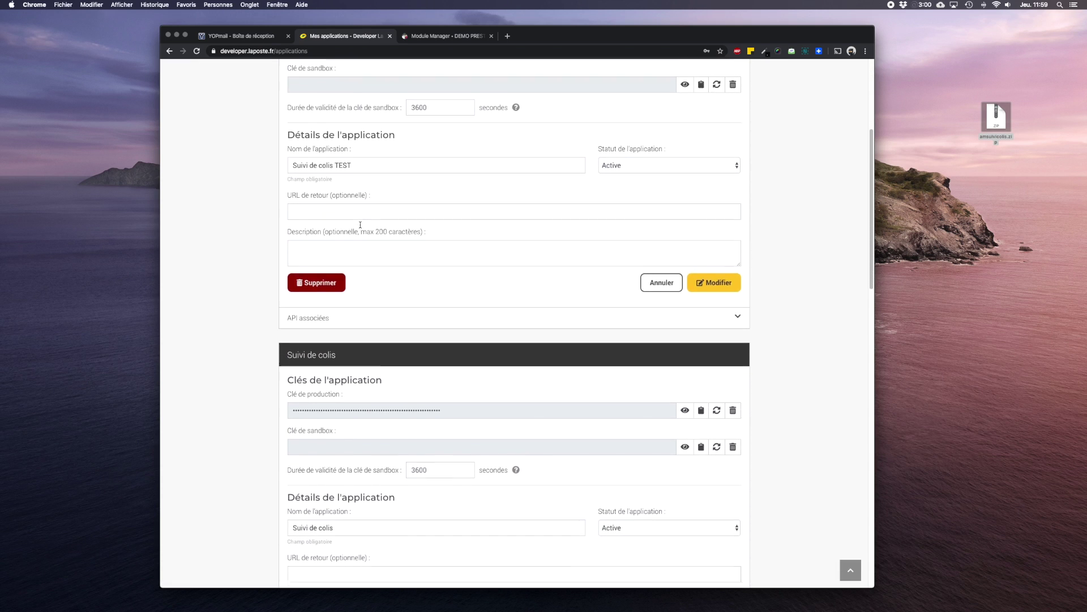
scroll(361, 225, "down", 10)
scroll(360, 226, "up", 5)
scroll(360, 227, "up", 10)
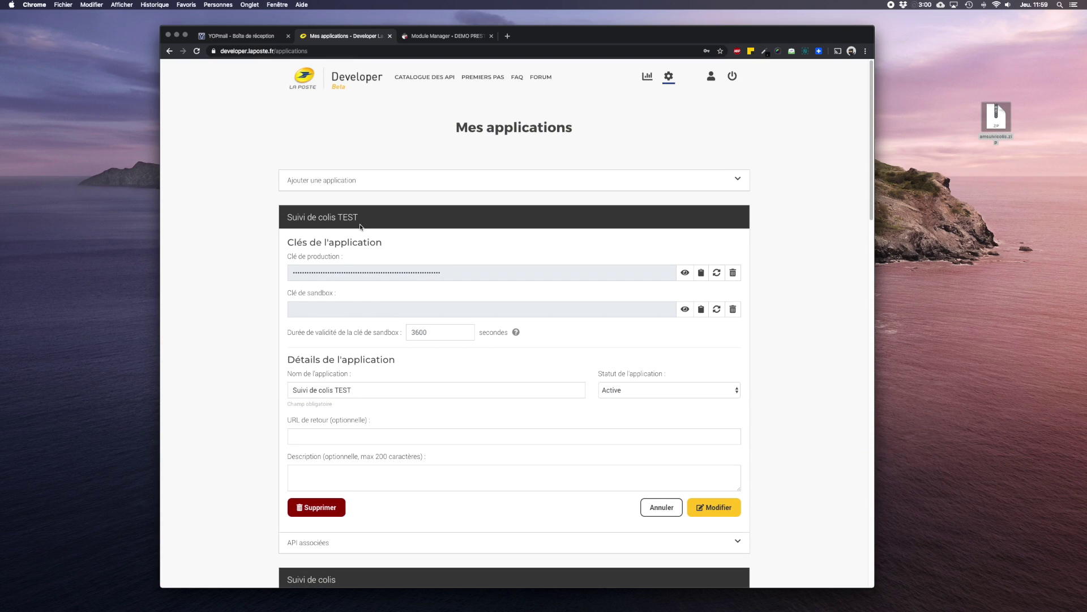
Step: Add a new active application named SUIVI COLIS TEST to the La Poste developer account
left_click(361, 181)
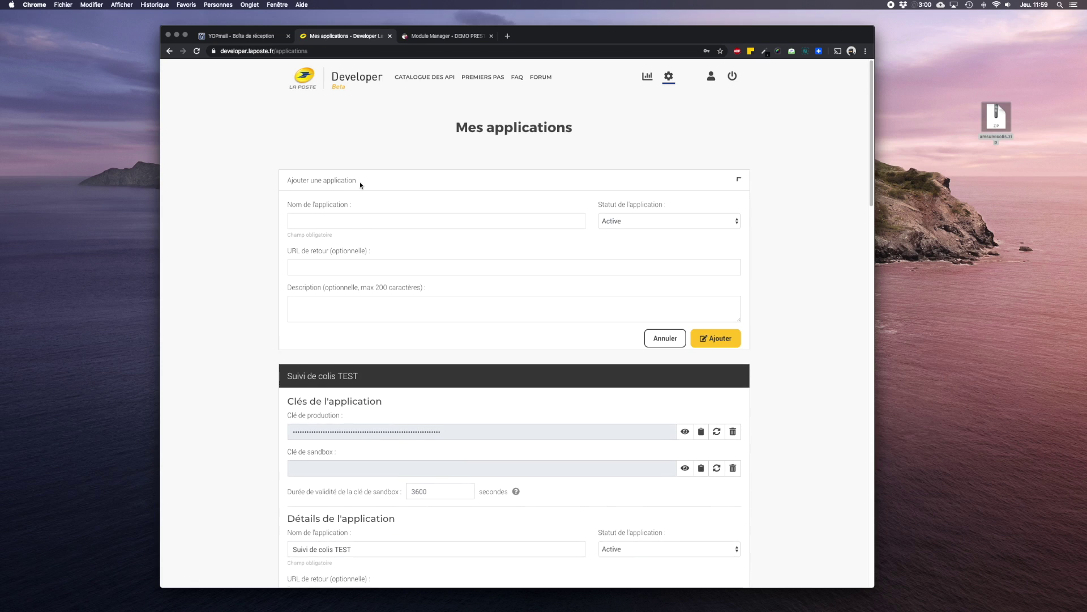
left_click(328, 221)
type("SUIVI")
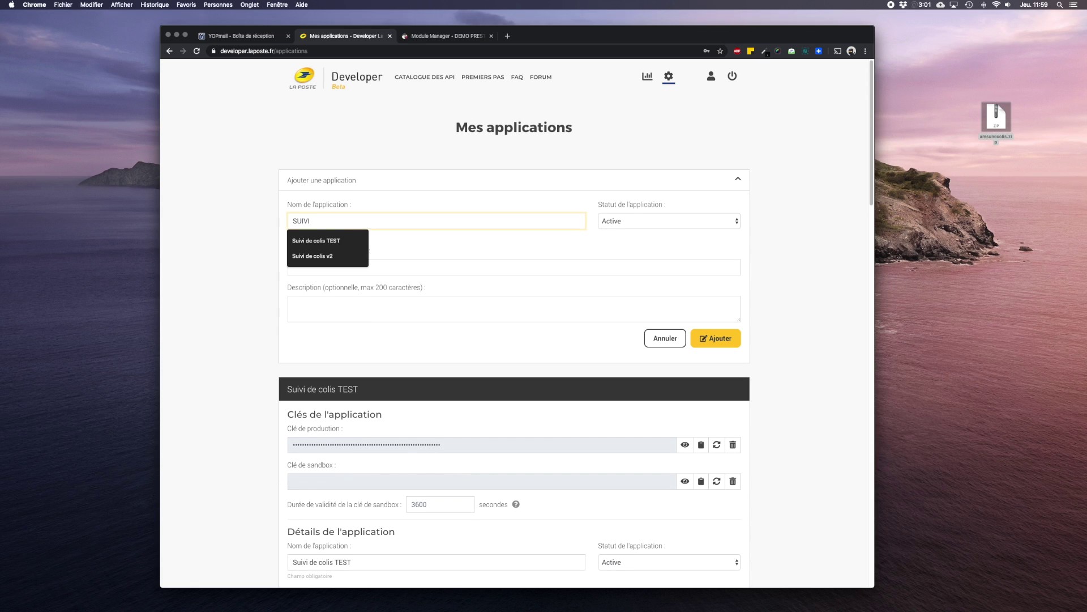
type(" COLIS TEST")
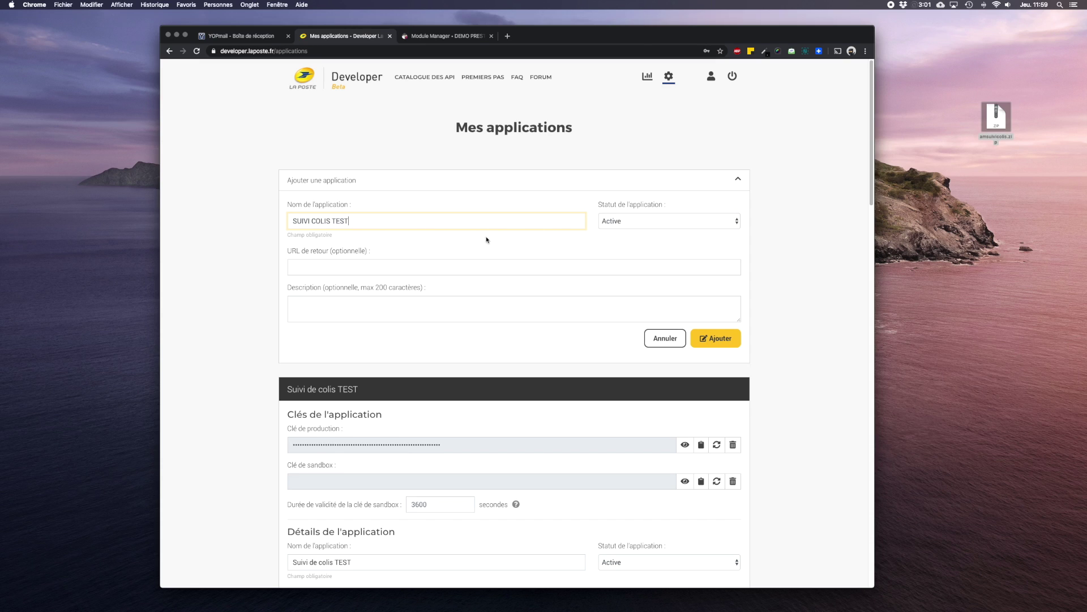
left_click(708, 339)
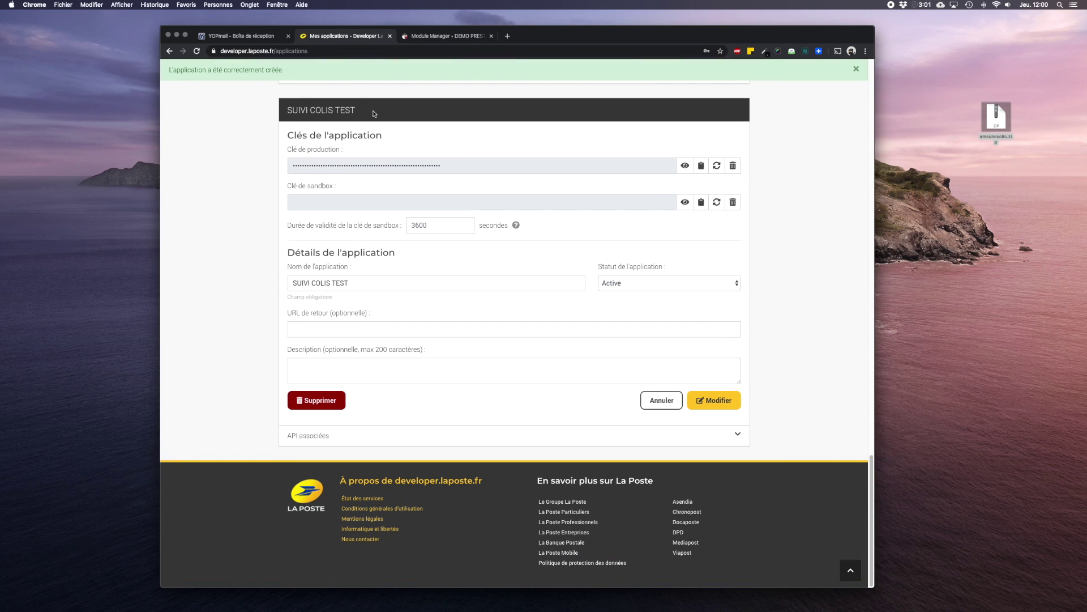
Step: From the associated APIs of SUIVI COLIS TEST, start a subscription to the Suivi API in the catalogue
left_click(381, 436)
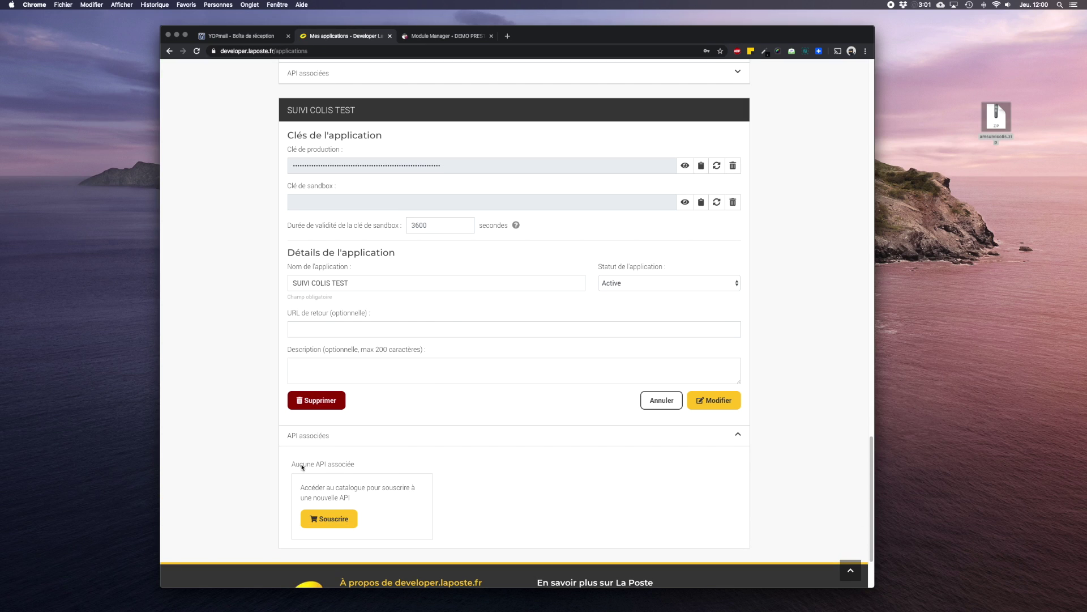
left_click(333, 520)
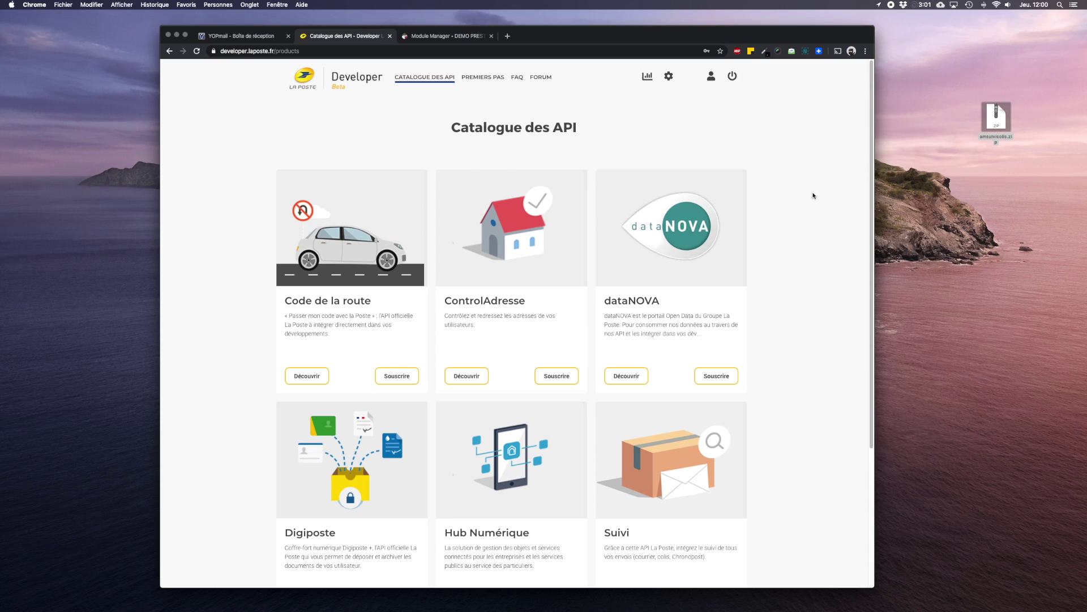
scroll(799, 200, "down", 5)
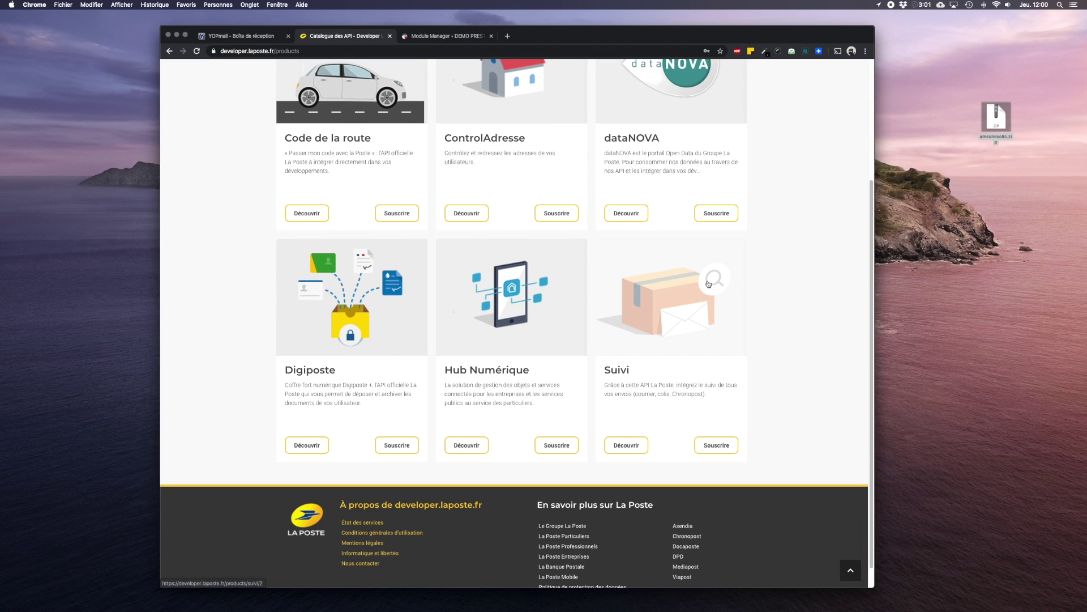
left_click_drag(601, 371, 642, 372)
left_click(718, 450)
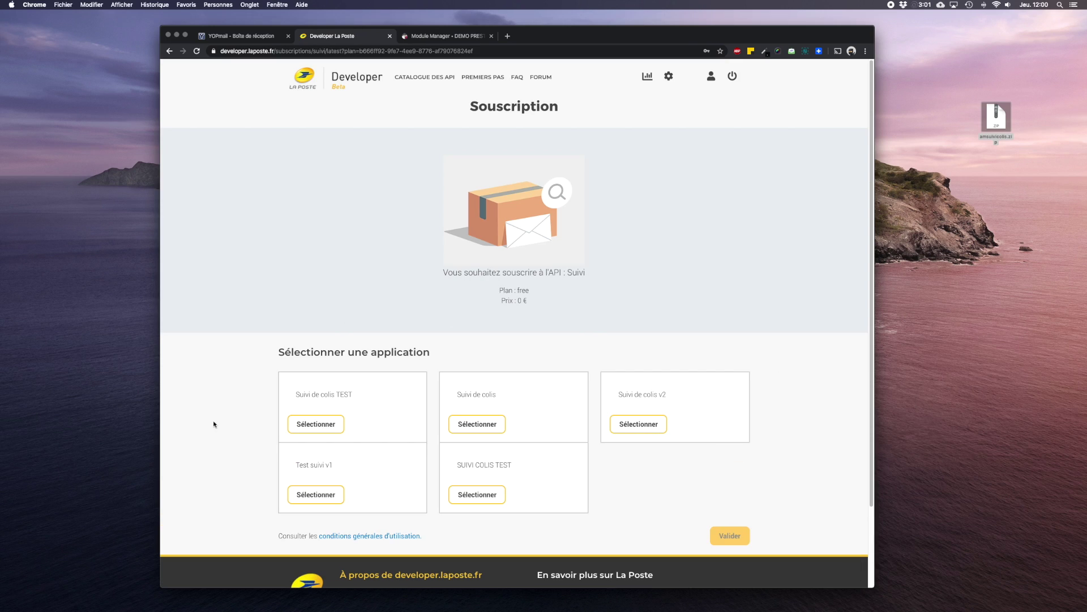
Step: Select the SUIVI COLIS TEST application for the free Suivi API plan and validate the subscription
left_click(312, 425)
left_click(524, 293)
left_click_drag(524, 295, 531, 318)
triple_click(484, 464)
left_click(478, 495)
left_click(727, 538)
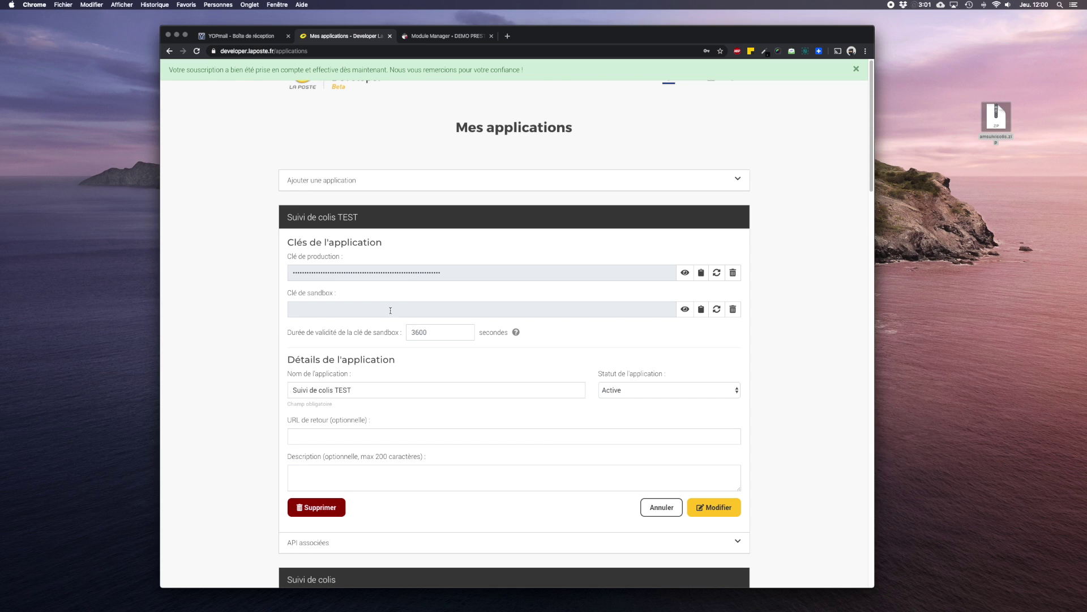
Step: Check the associated APIs of the SUIVI COLIS TEST application
scroll(389, 311, "down", 3)
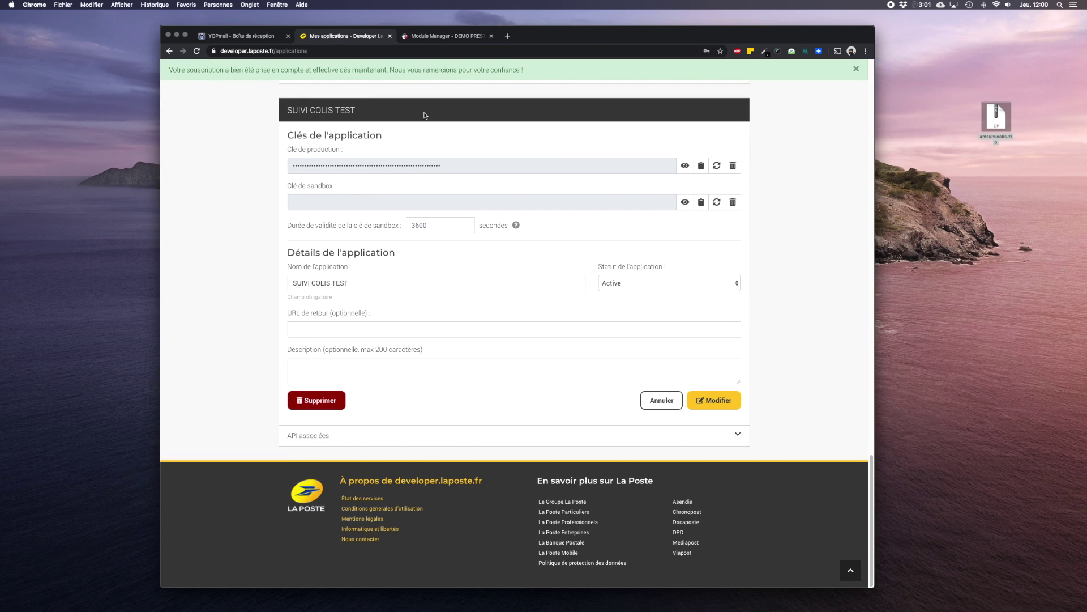
left_click(309, 437)
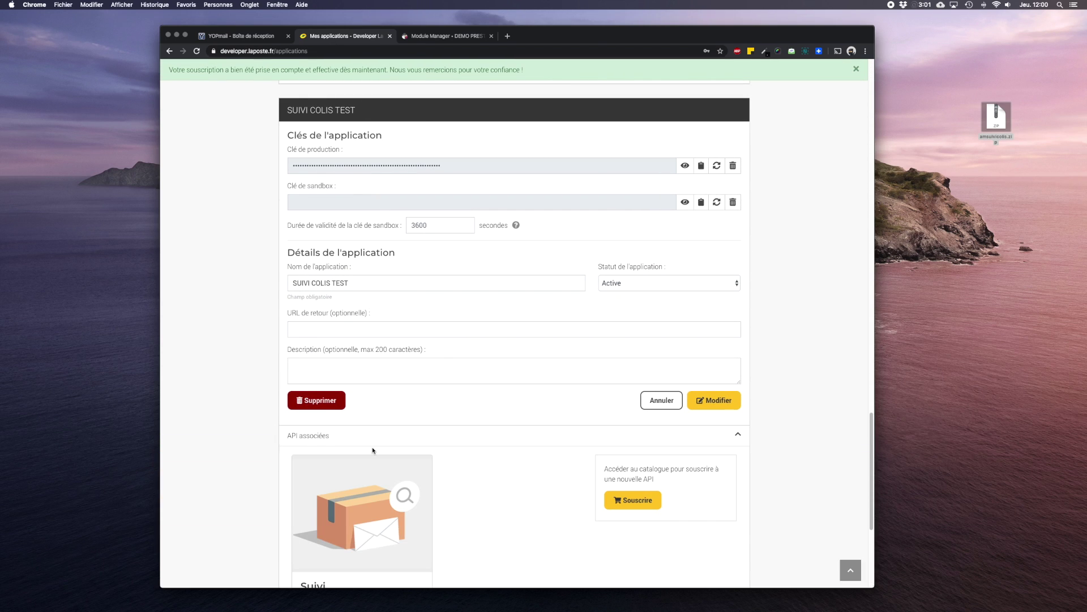
scroll(372, 447, "down", 2)
scroll(345, 396, "up", 3)
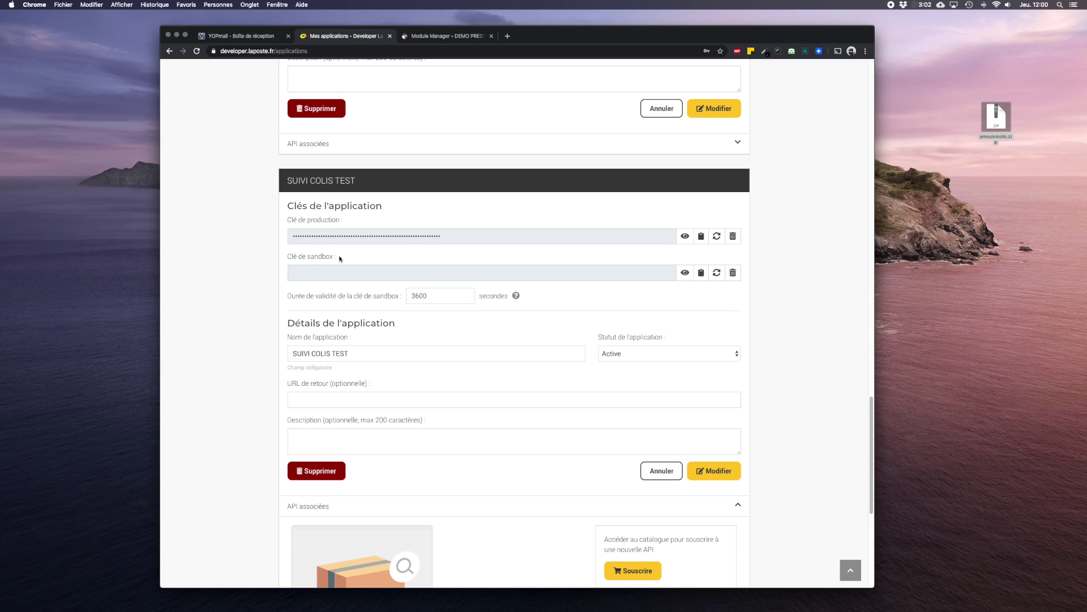
Step: Reveal and copy the production key of SUIVI COLIS TEST, and paste it as the API key in the PrestaShop module configuration
left_click(685, 237)
left_click(701, 237)
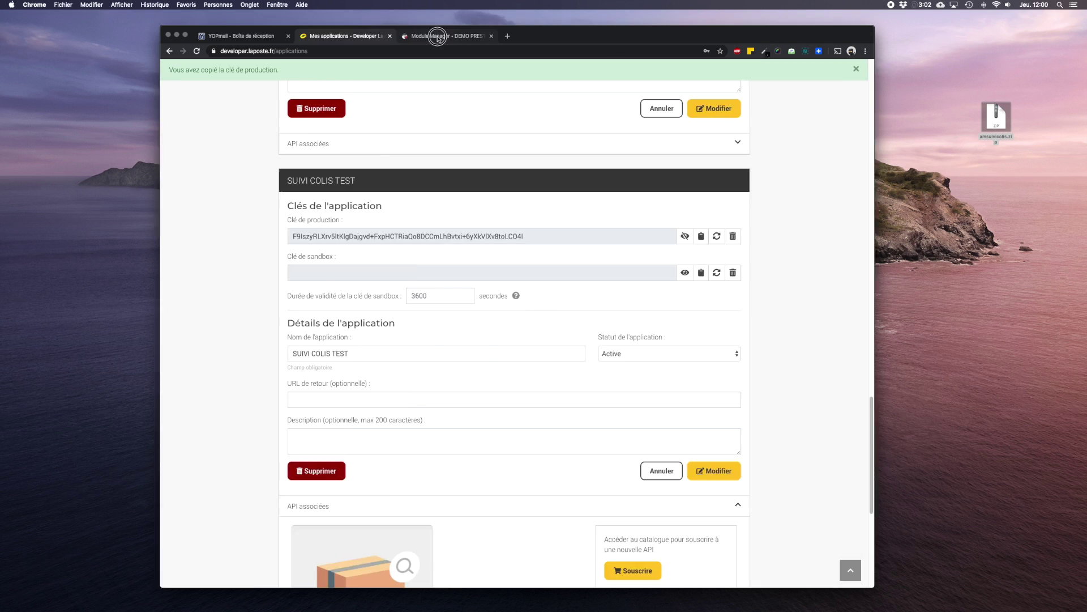
left_click(436, 36)
left_click(428, 151)
key("super+v")
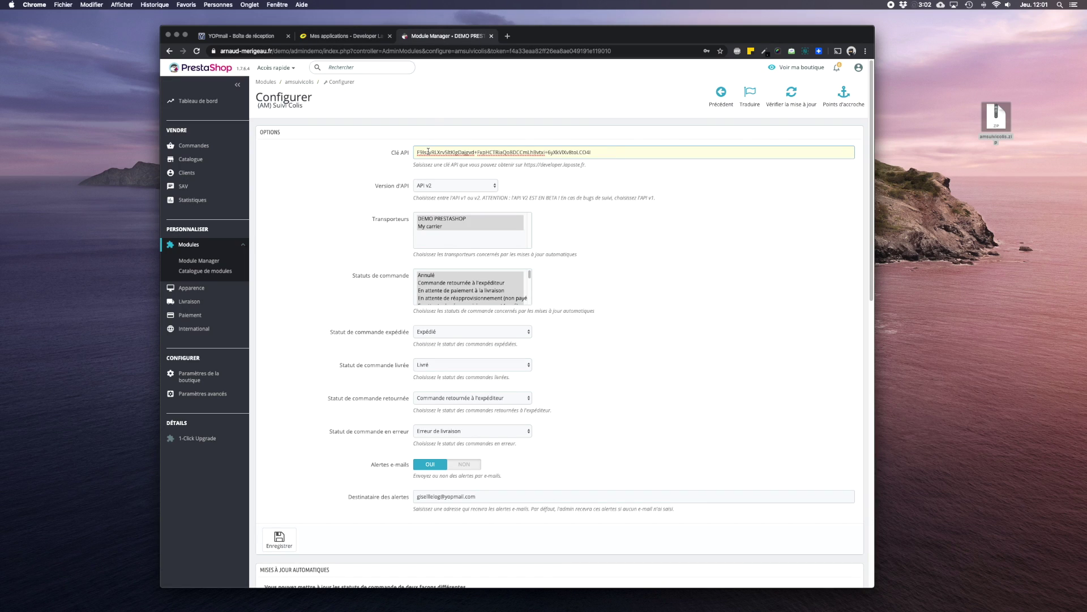
Step: Choose API v2 as the API version and keep DEMO PRESTASHOP and My carrier as the selected carriers
left_click(453, 187)
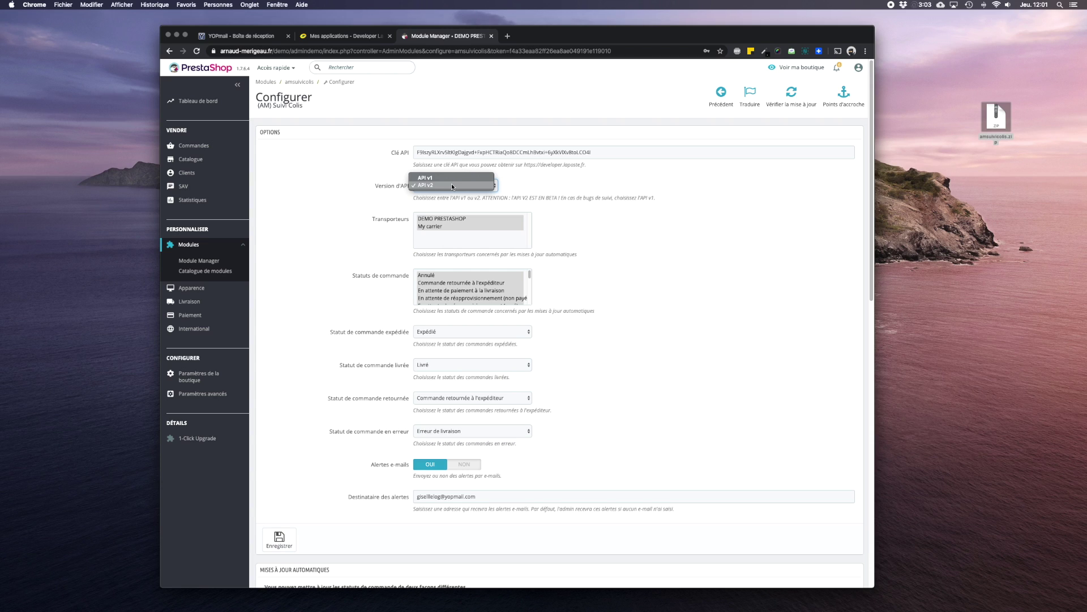
left_click(451, 186)
left_click_drag(447, 205, 411, 282)
left_click(404, 287)
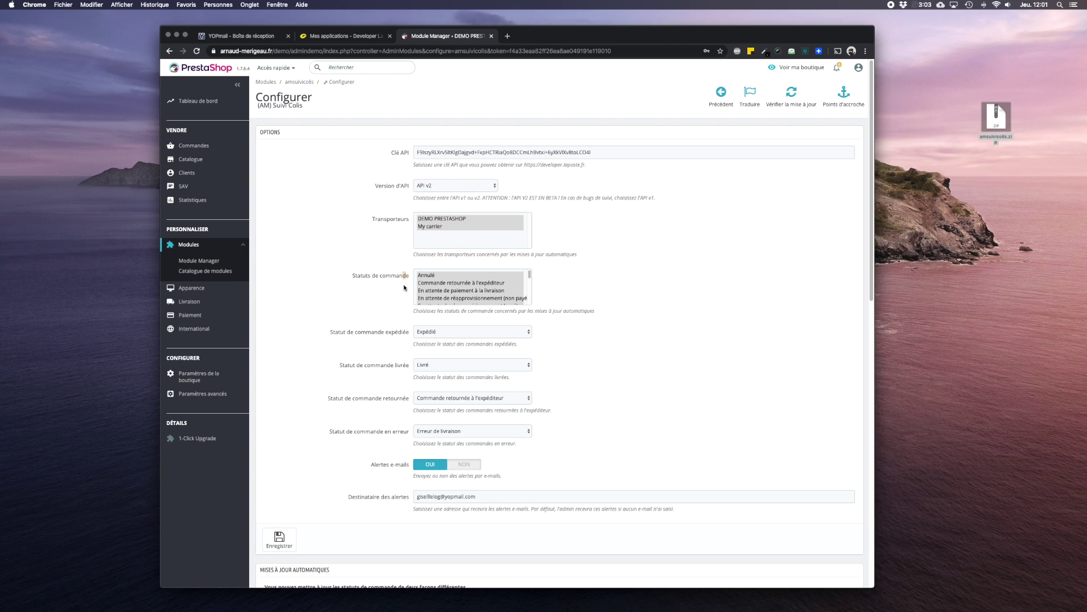
left_click(410, 278)
left_click(450, 239)
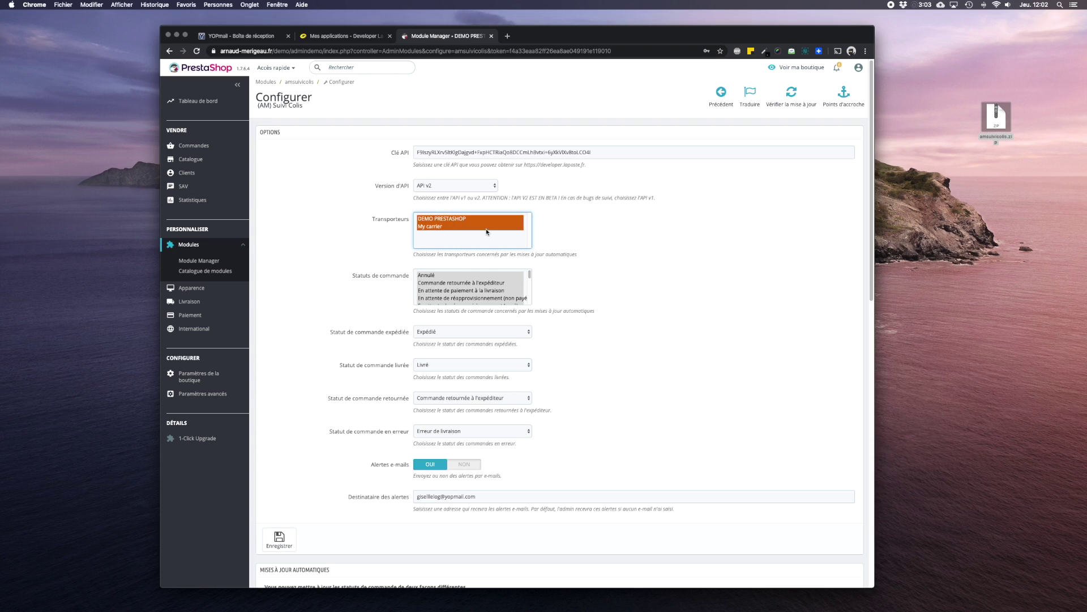
Step: Select every order status from Annulé through Remboursé for the automatic updates
double_click(390, 276)
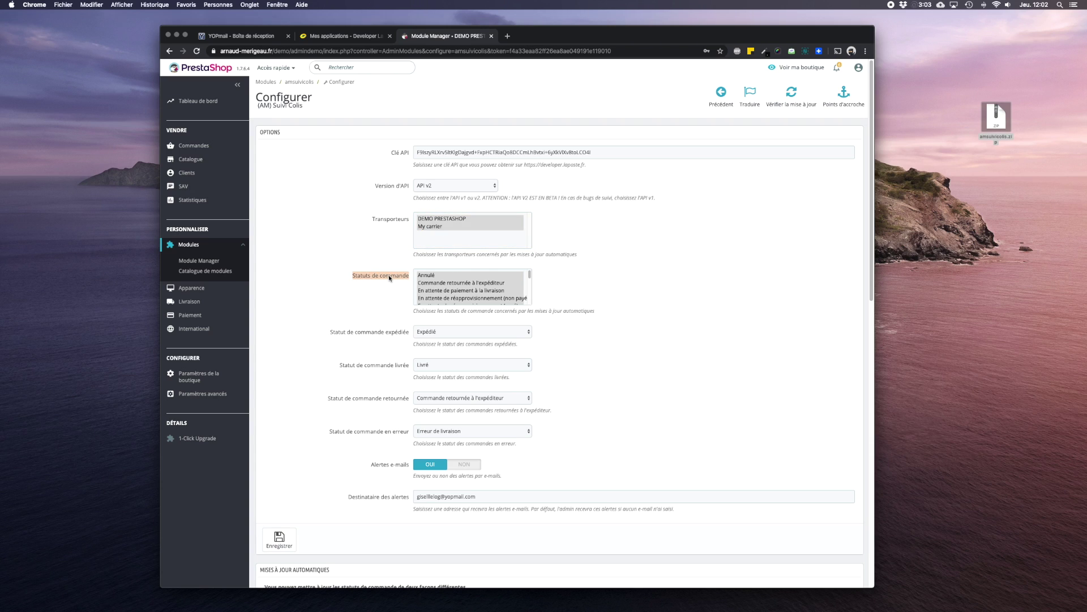
left_click(461, 276)
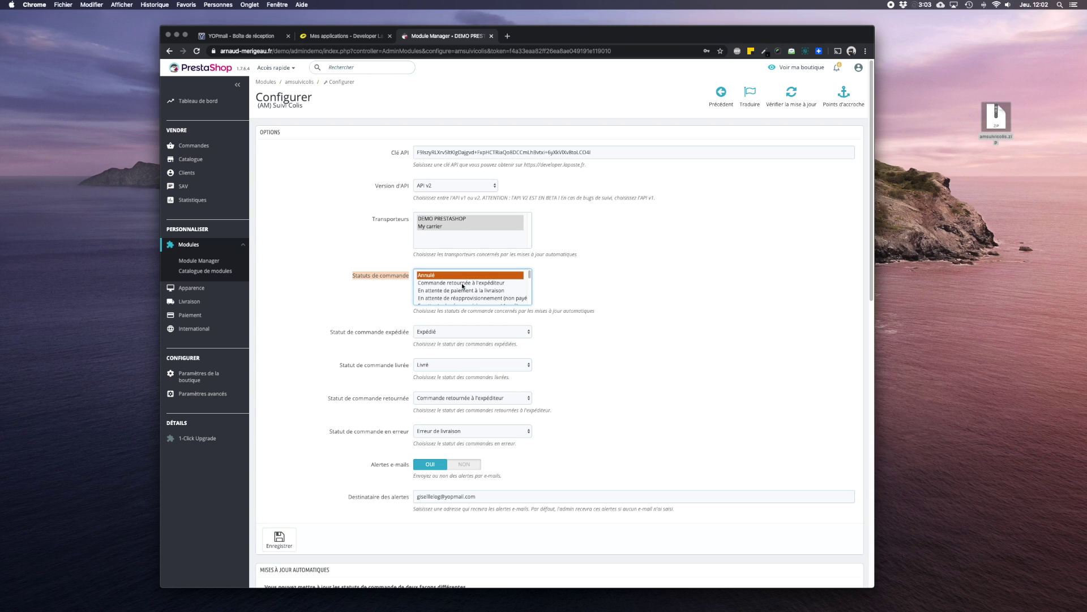
key("shift+Down")
key("shift+Down")
key("shift+Down")
key("shift+Down")
key("shift+Down")
key("shift+Down")
key("shift+Down")
key("shift+Down")
key("shift+Down")
key("shift+Down")
key("shift+Down")
key("shift+Down")
key("shift+Down")
key("shift+Down")
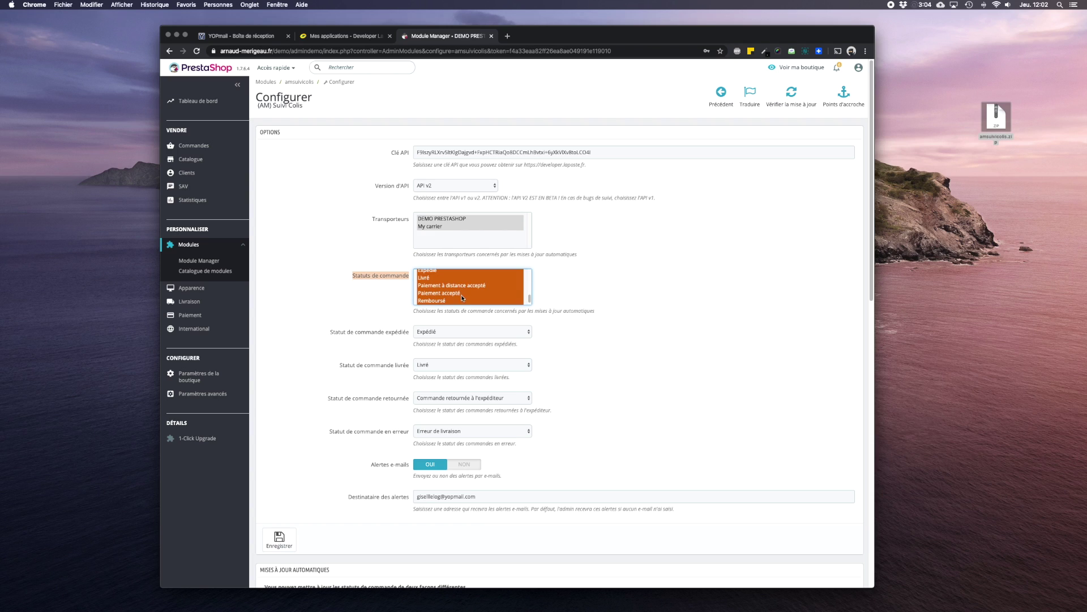
Step: Limit the order statuses for automatic updates to Paiement à distance accepté and Paiement accepté
left_click(461, 295)
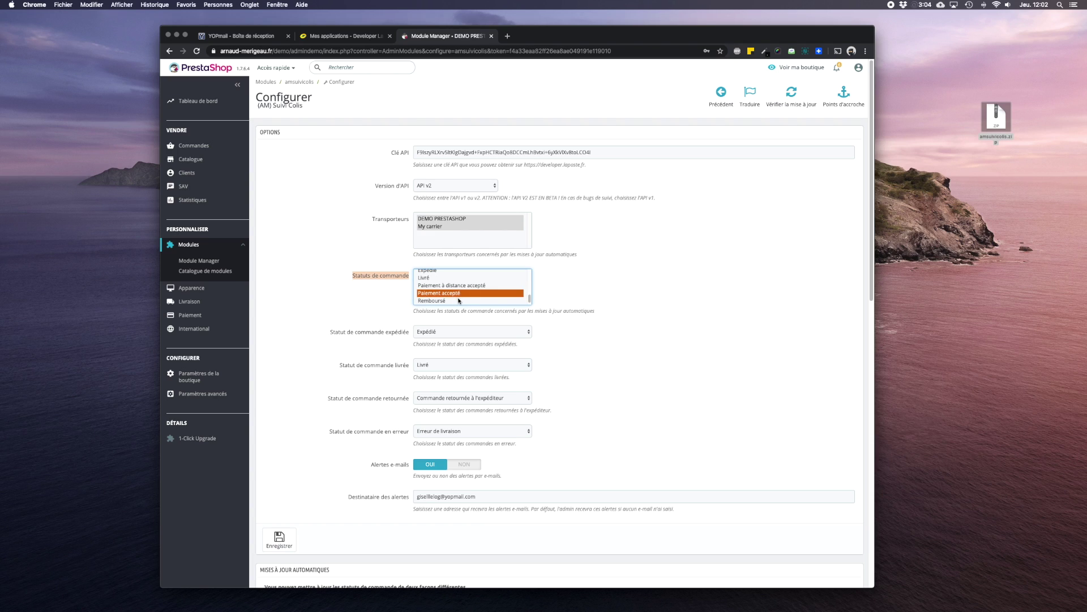
left_click(455, 286, "shift")
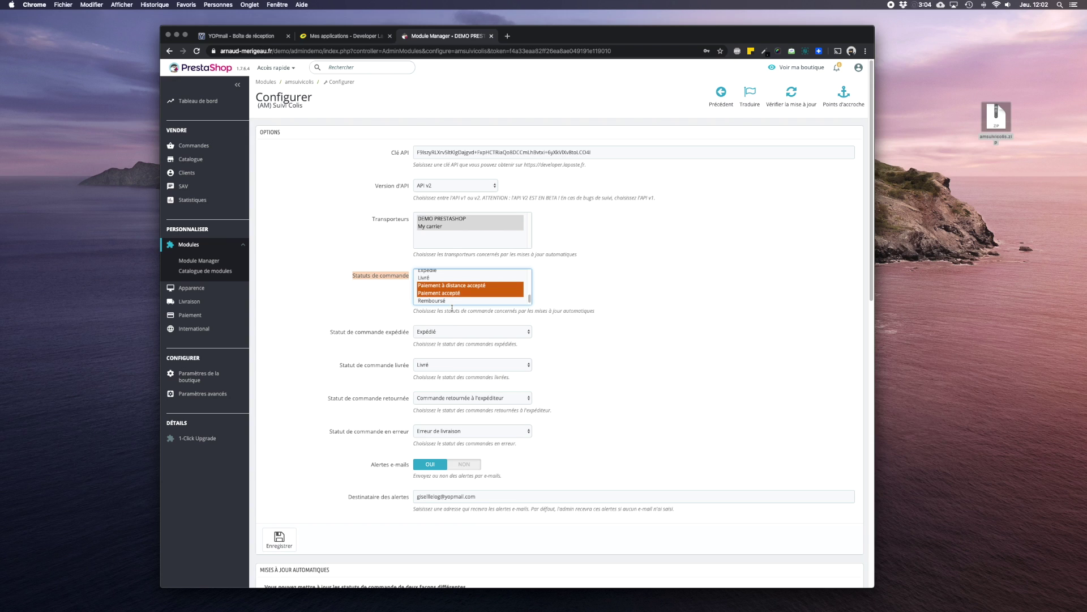
scroll(452, 301, "up", 2)
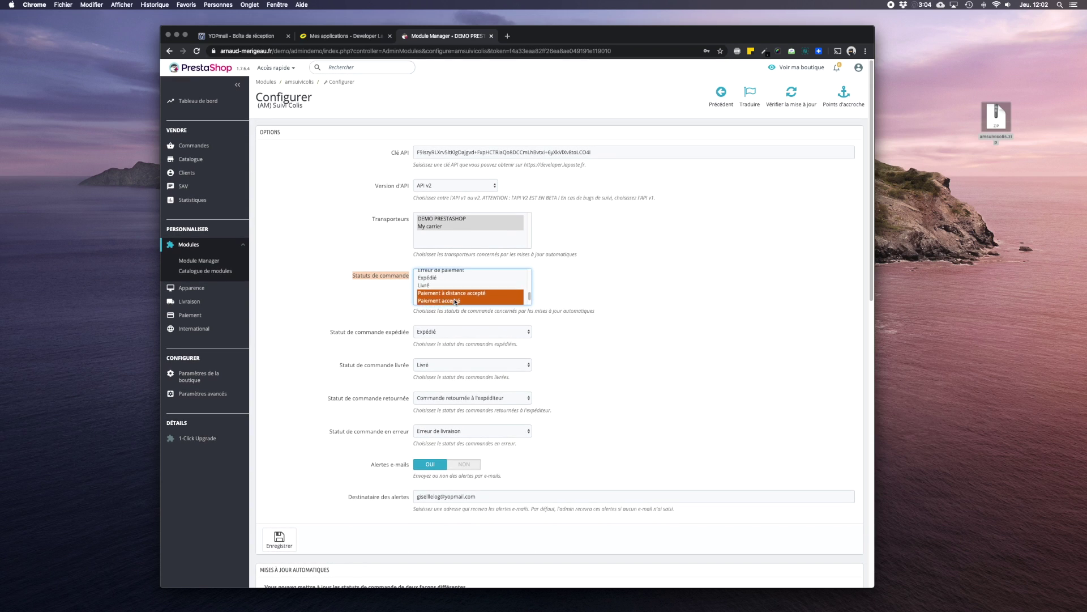
Step: Add Expédié, Erreur de livraison, En cours de préparation and Commande retournée à l'expéditeur to the order statuses selected for automatic updates
left_click(436, 288, "super")
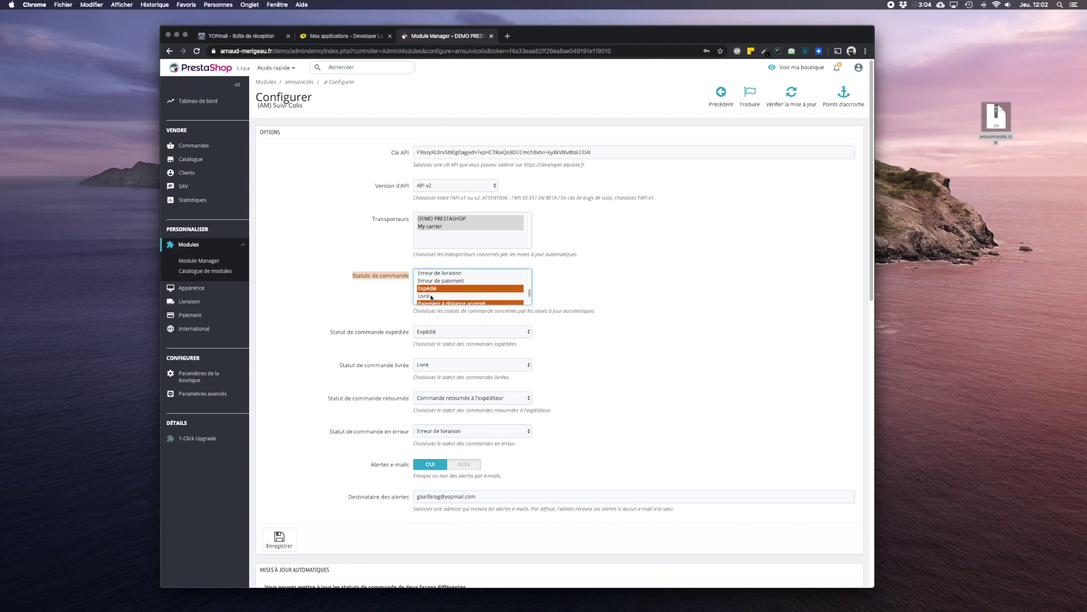
left_click(430, 295, "super")
left_click(429, 295, "super")
scroll(432, 295, "up", 2)
left_click(449, 289, "super")
left_click(461, 282, "super")
scroll(470, 284, "down", 3)
scroll(454, 298, "up", 2)
left_click(456, 283, "super")
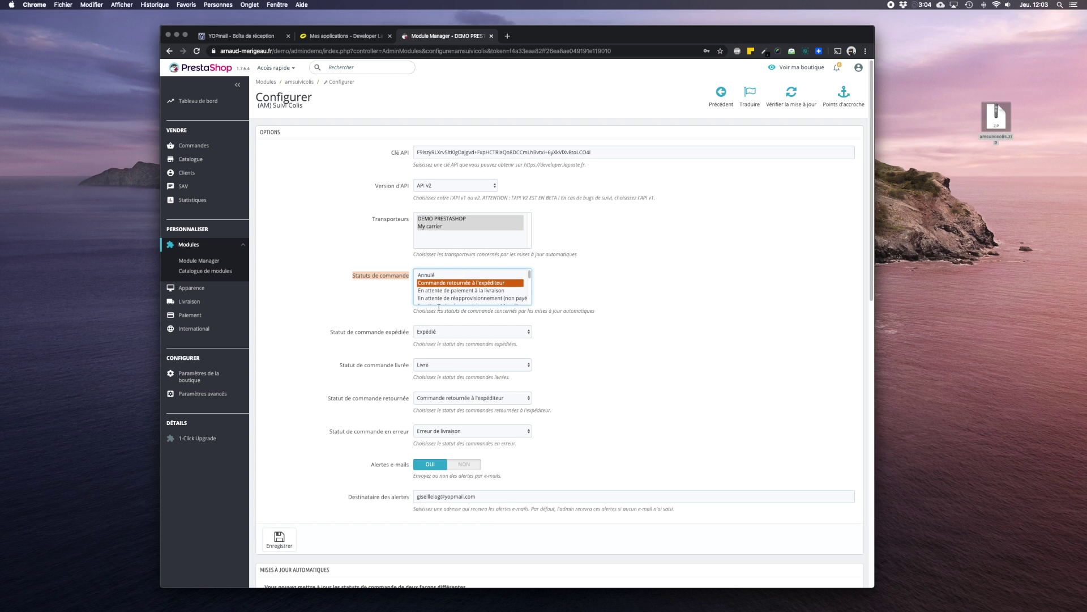
scroll(487, 294, "down", 1)
scroll(487, 293, "down", 3)
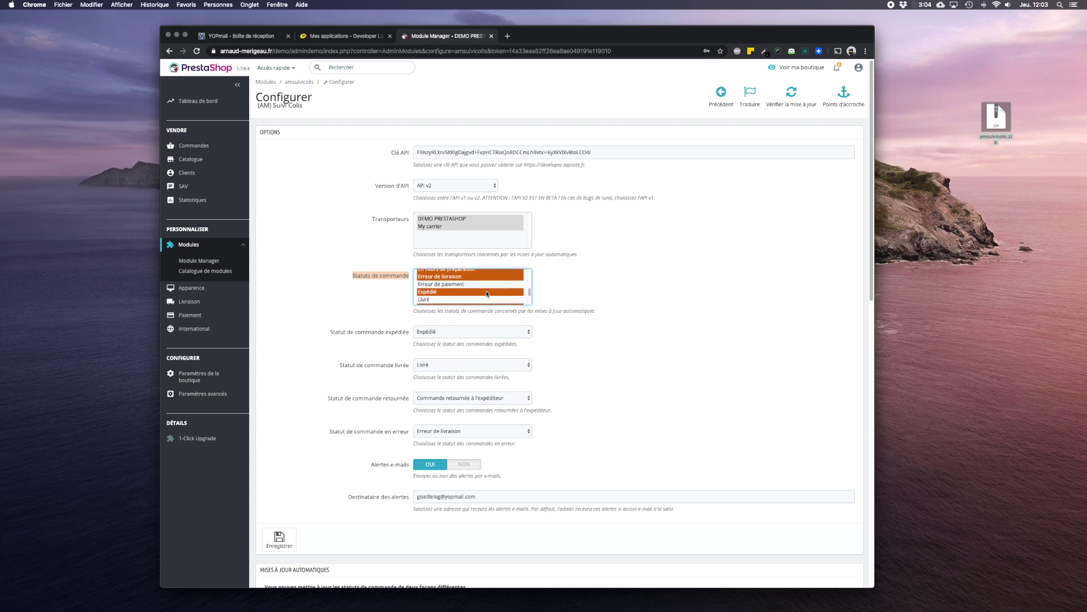
left_click(405, 346)
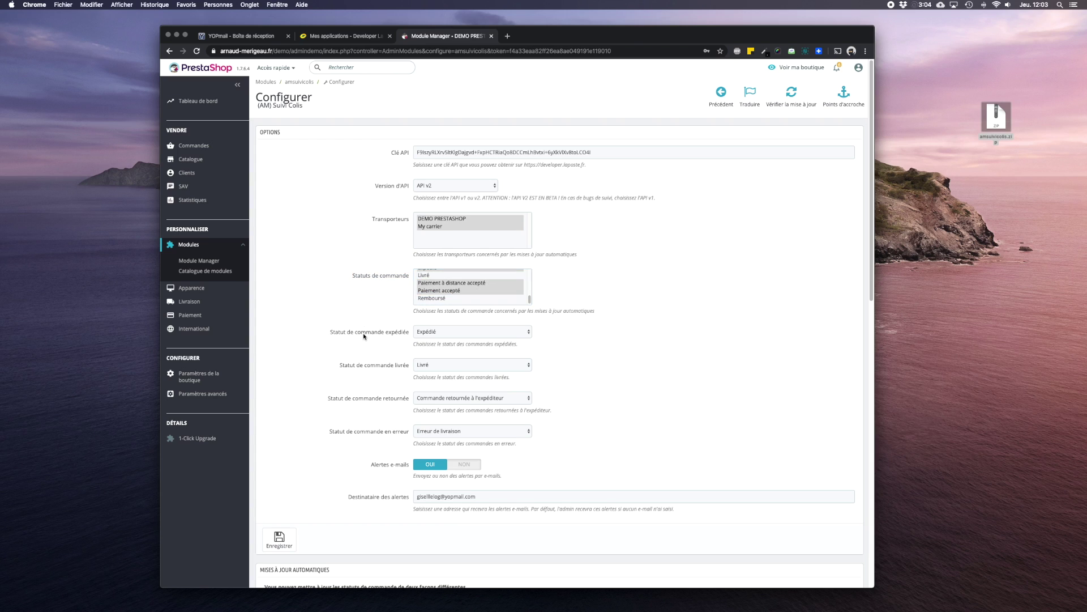
Step: Review the shipped, delivered, returned and error status mappings, keeping Expédié as the status for shipped orders
left_click_drag(329, 332, 557, 435)
left_click(557, 435)
left_click(439, 333)
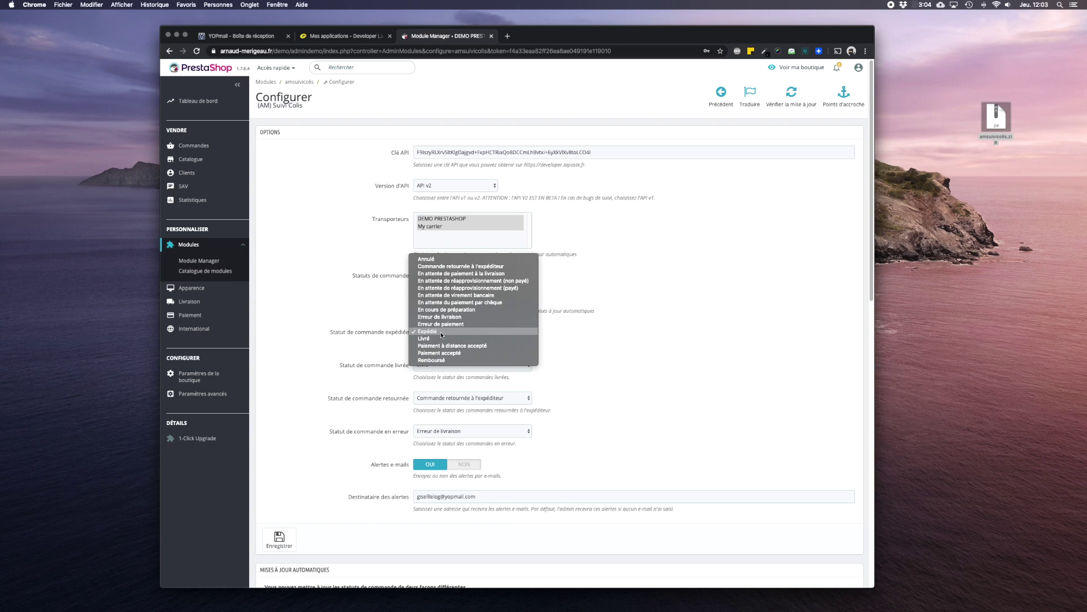
left_click(441, 334)
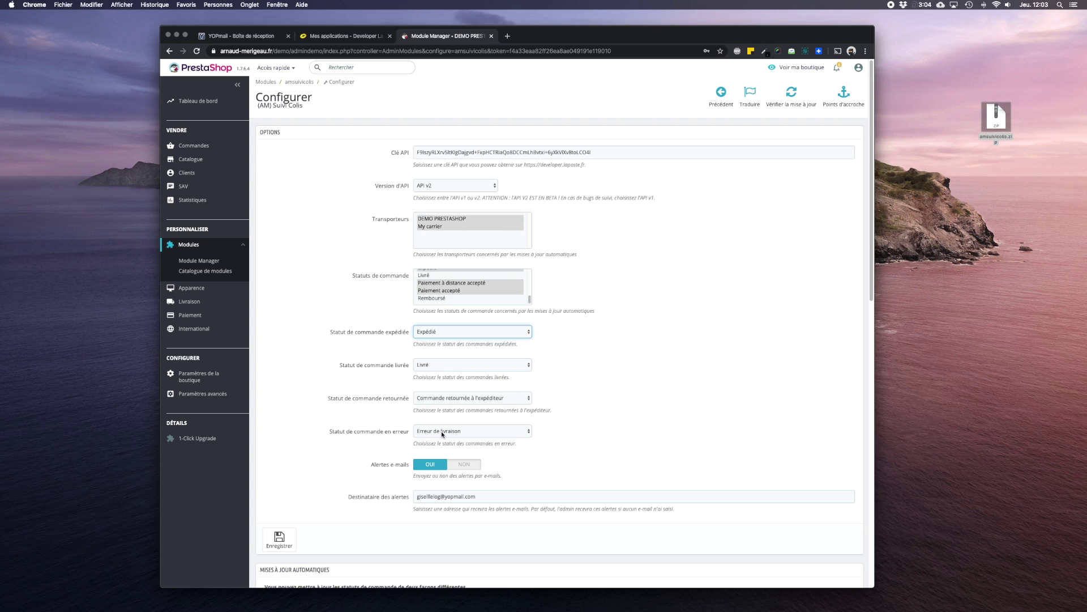
left_click(533, 453)
Step: Check the alert recipient's e-mail address and save the module's configuration
scroll(534, 456, "down", 3)
scroll(533, 457, "down", 1)
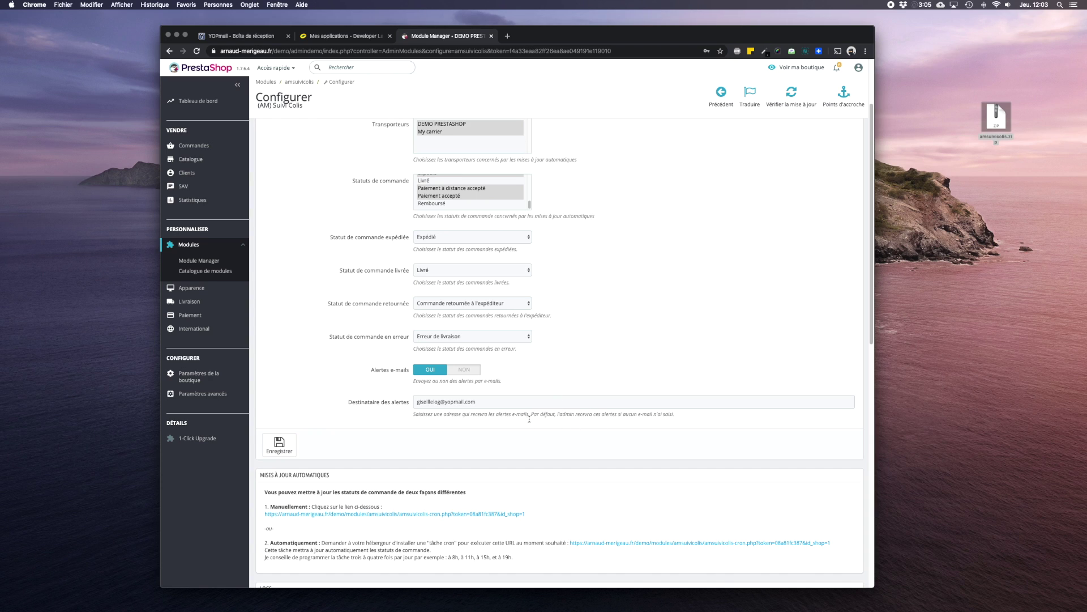
double_click(488, 405)
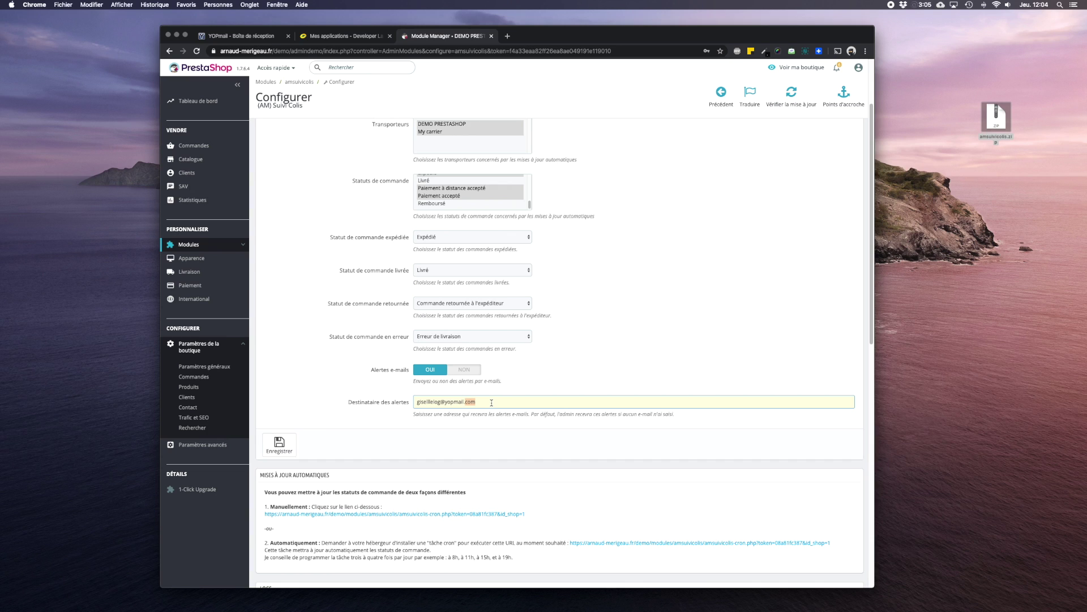
left_click_drag(417, 402, 532, 402)
left_click(279, 443)
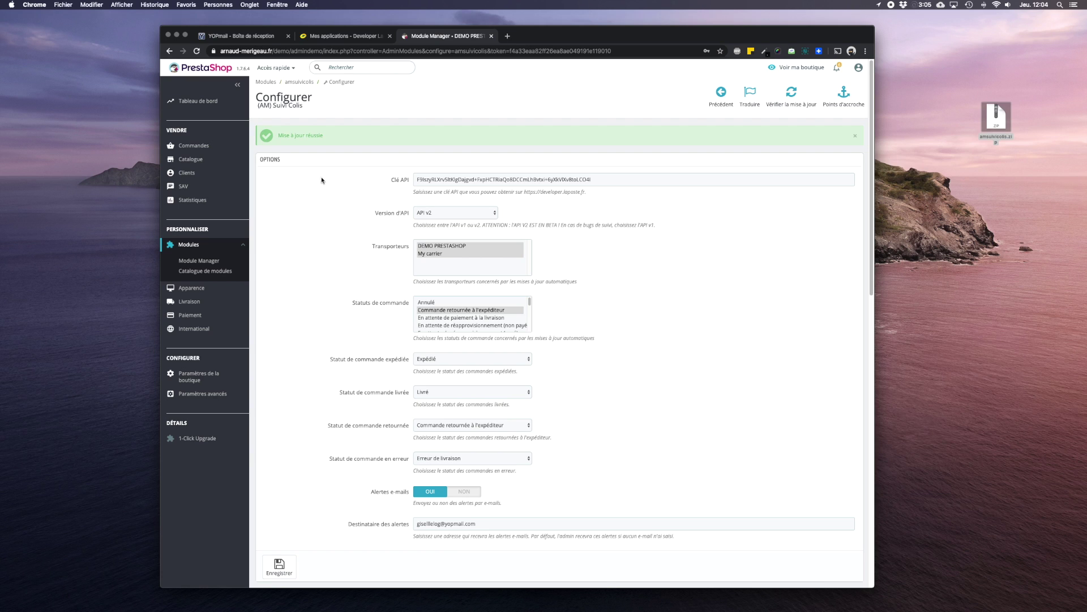
Step: Run the manual order status update from the module's link, review the output for each order, and close the result page
scroll(321, 181, "down", 5)
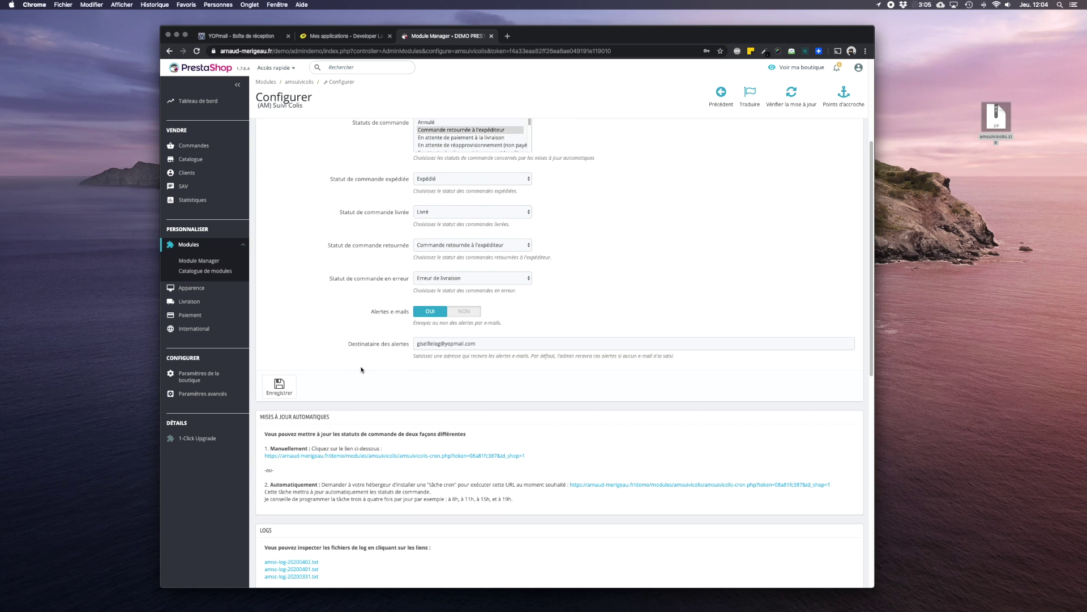
scroll(362, 369, "down", 3)
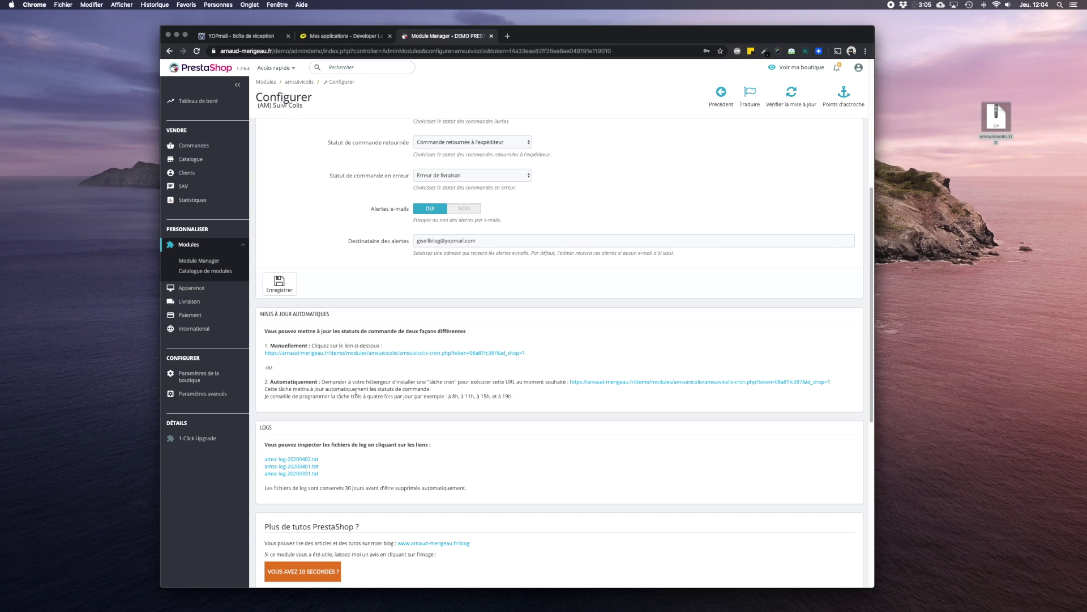
left_click(298, 353)
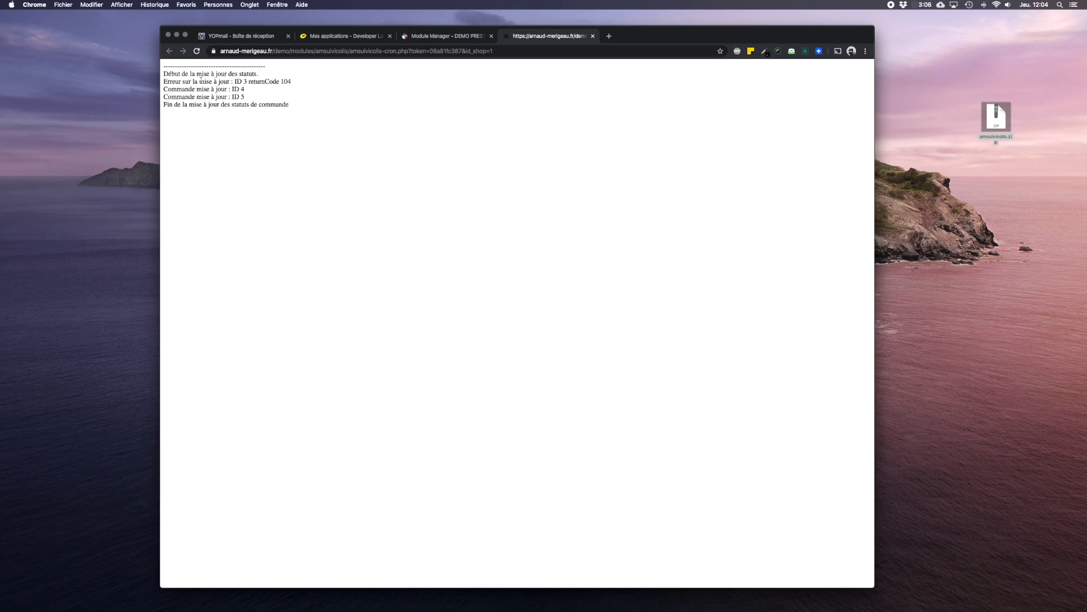
left_click_drag(163, 75, 305, 110)
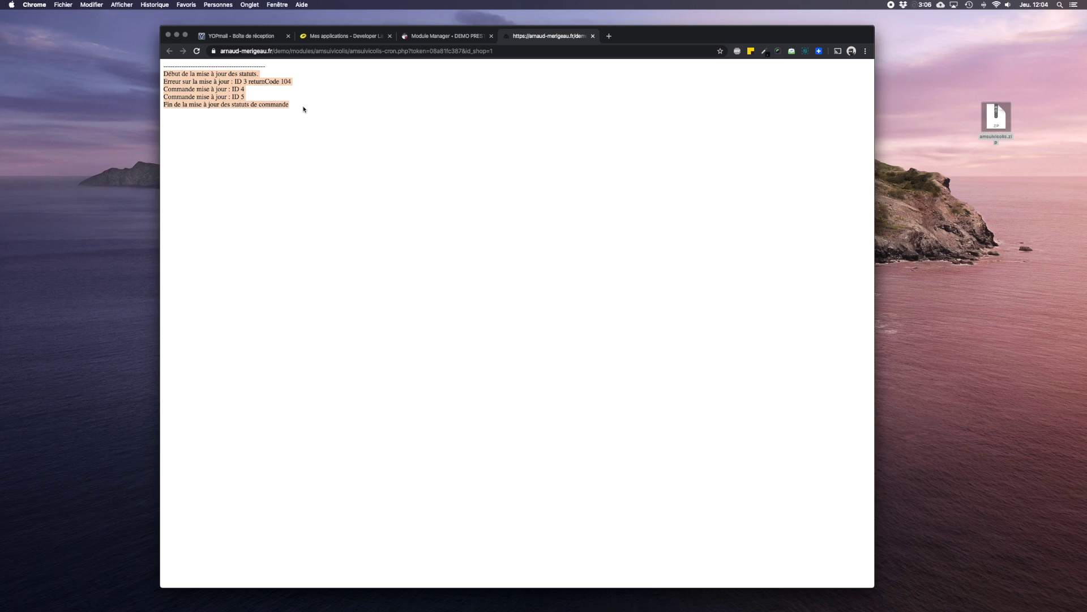
left_click(172, 82)
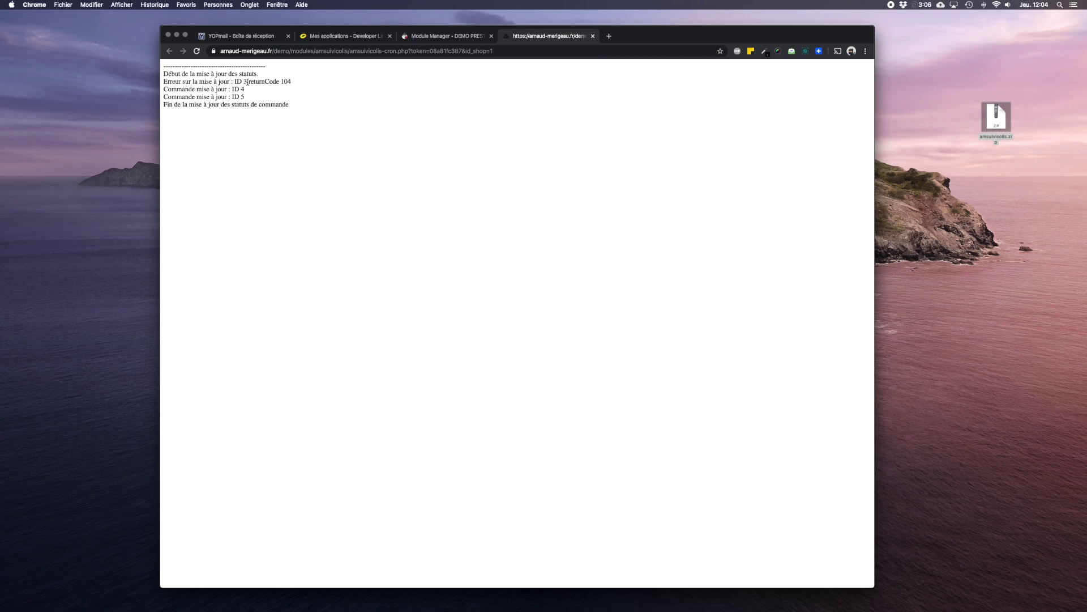
left_click_drag(248, 82, 330, 85)
left_click_drag(204, 90, 247, 100)
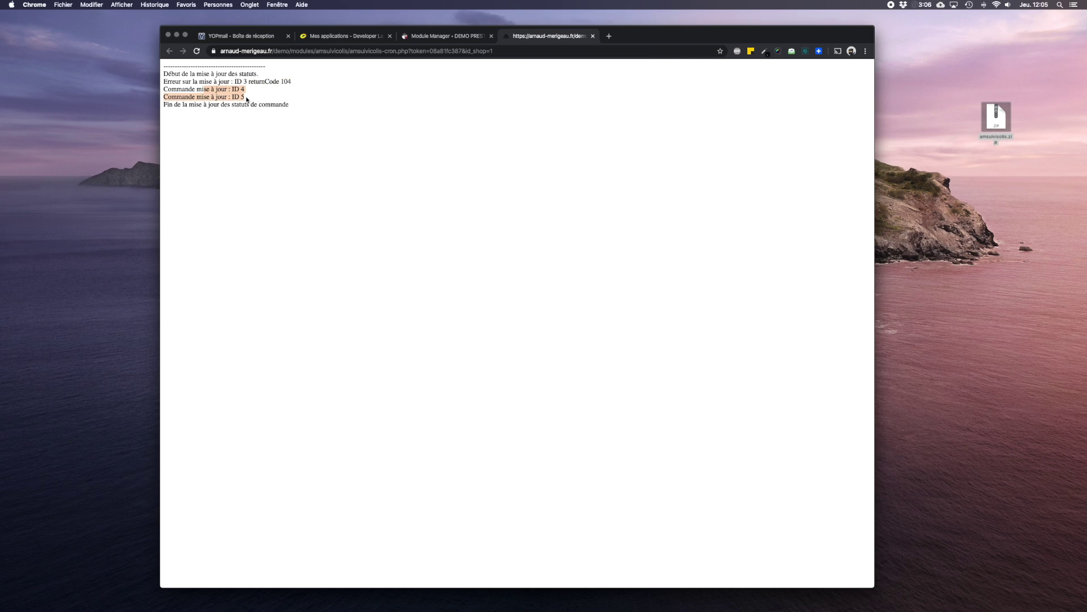
left_click(593, 35)
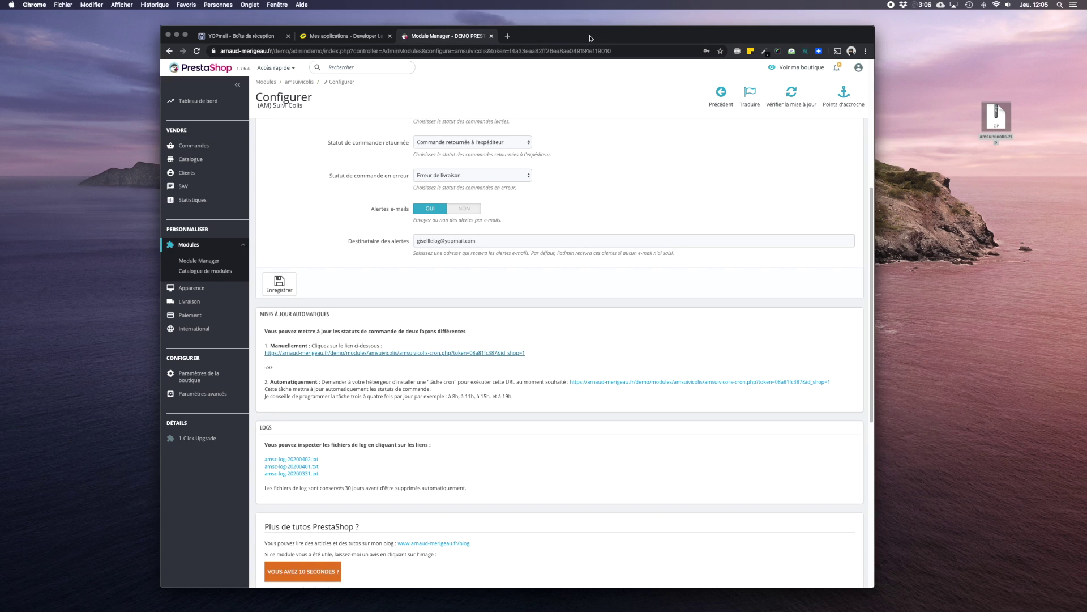
Step: Open the Commandes list in a separate tab, check the order statuses, and close it
right_click(192, 145)
left_click(209, 152)
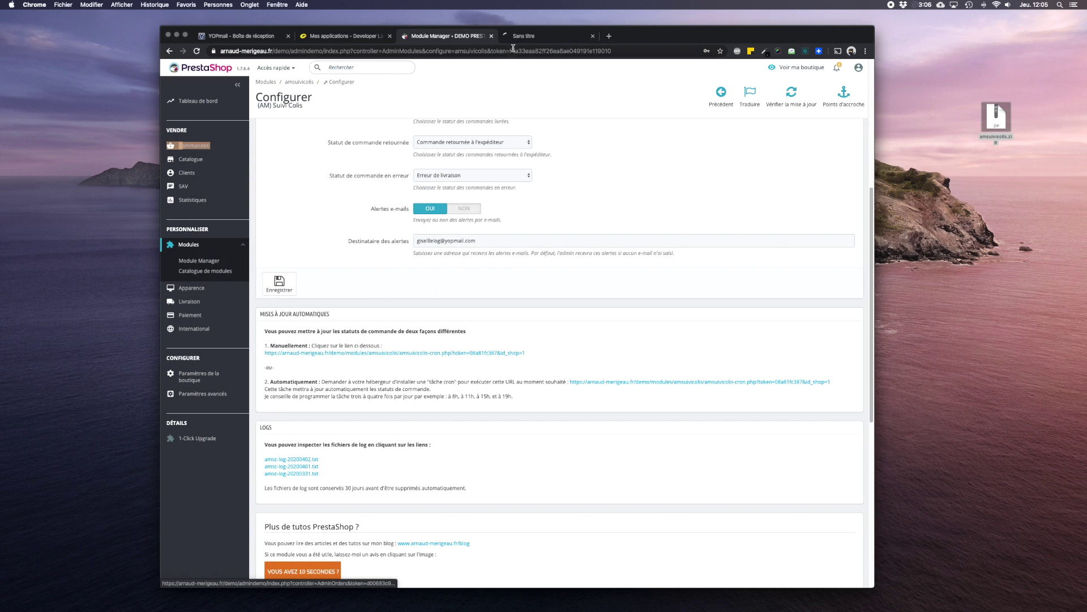
left_click(516, 41)
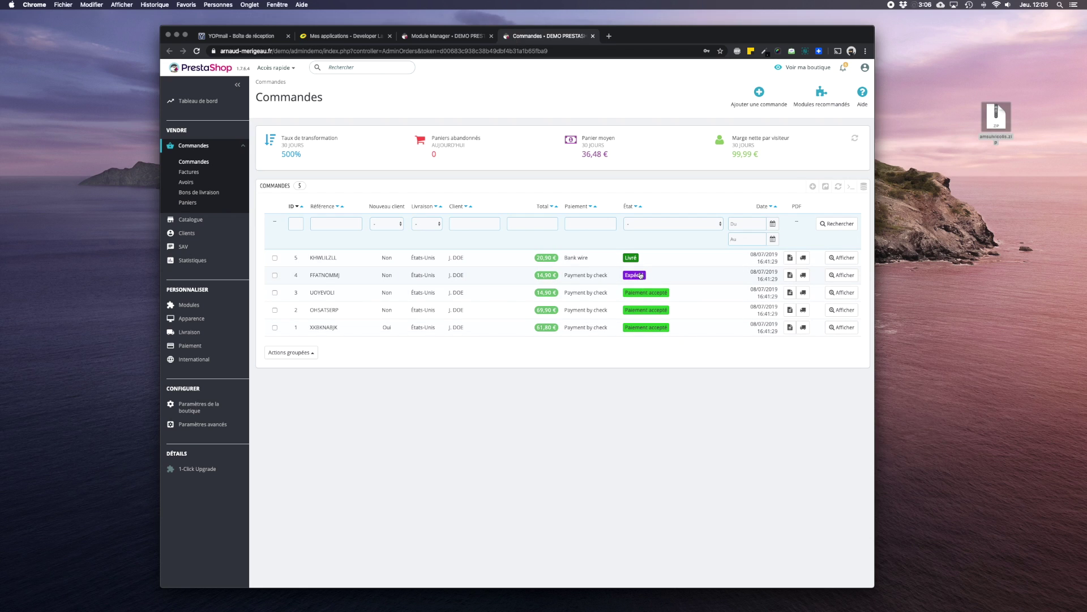
key("super+w")
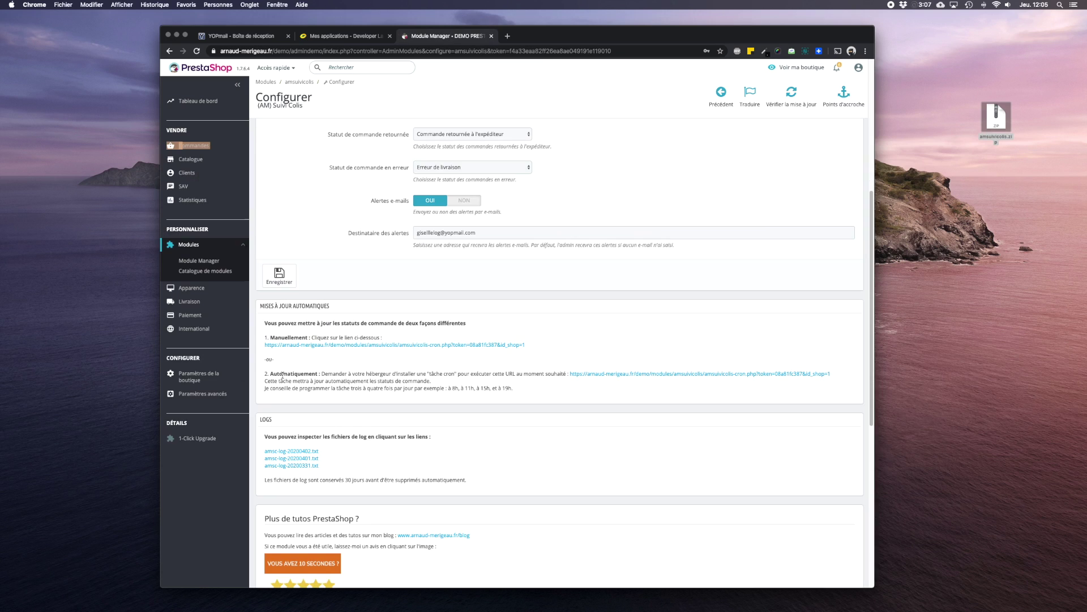
Step: Review the automatic update instructions, search the Module Manager for cron, and open the configuration of Éditeur de tâches cron
left_click_drag(282, 375, 564, 384)
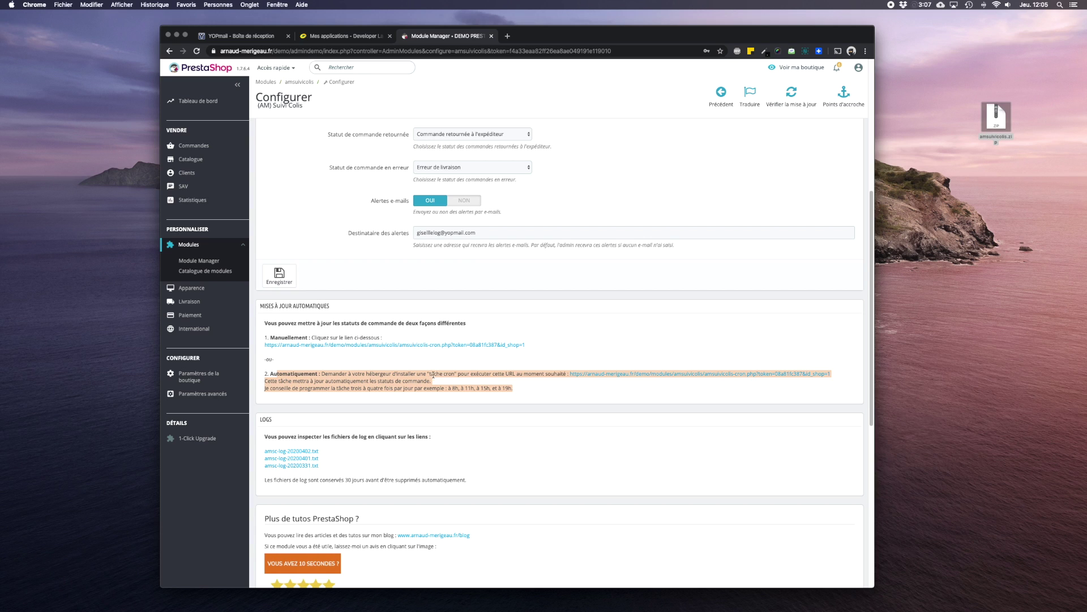
left_click(195, 261, "shift+super")
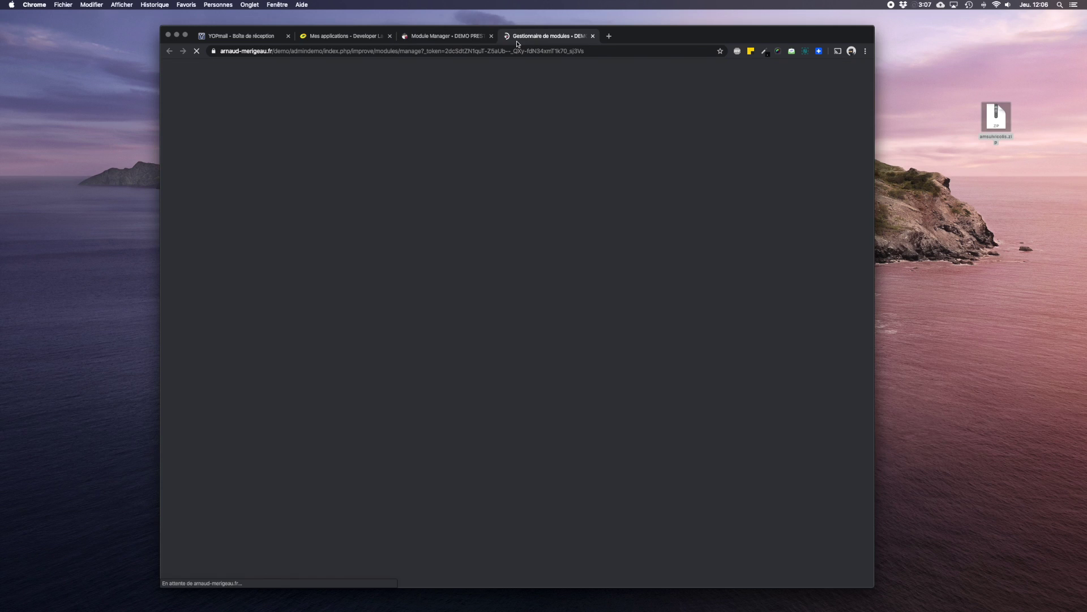
left_click(394, 148)
type("cr")
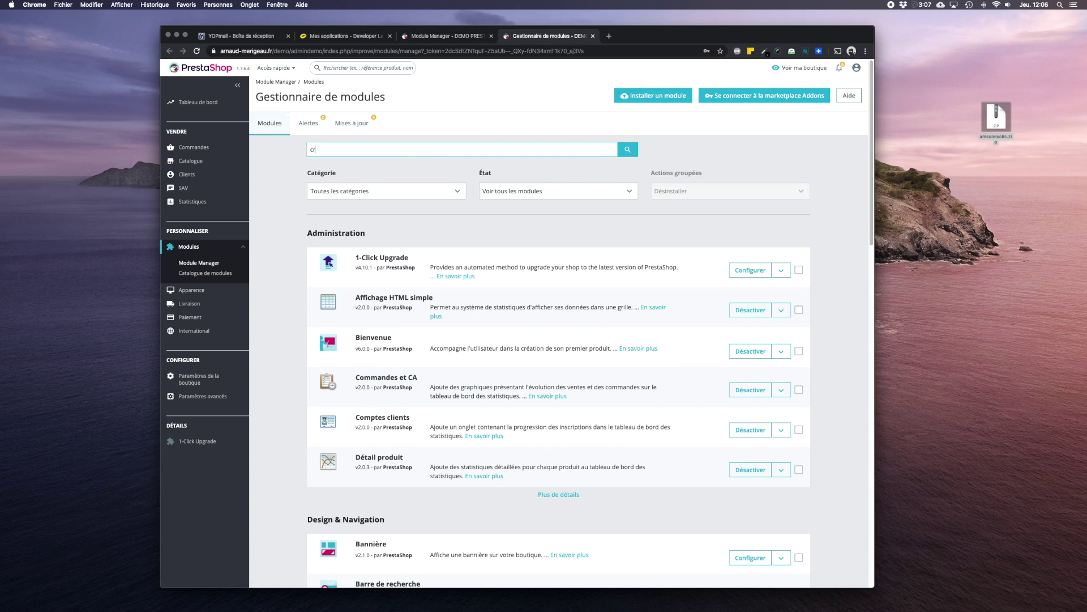
type("on")
key("Return")
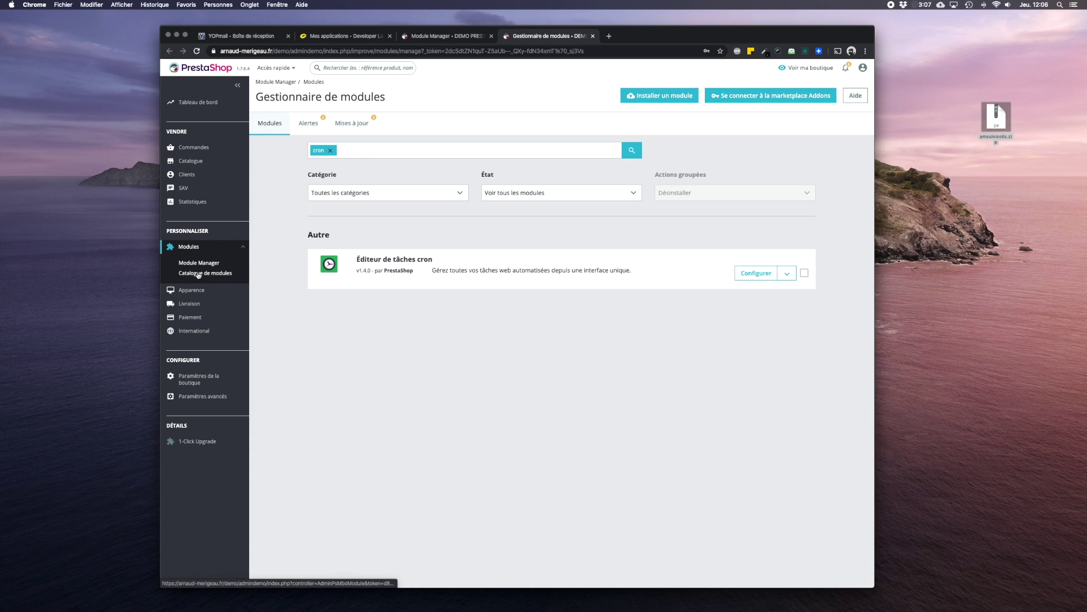
left_click(758, 274)
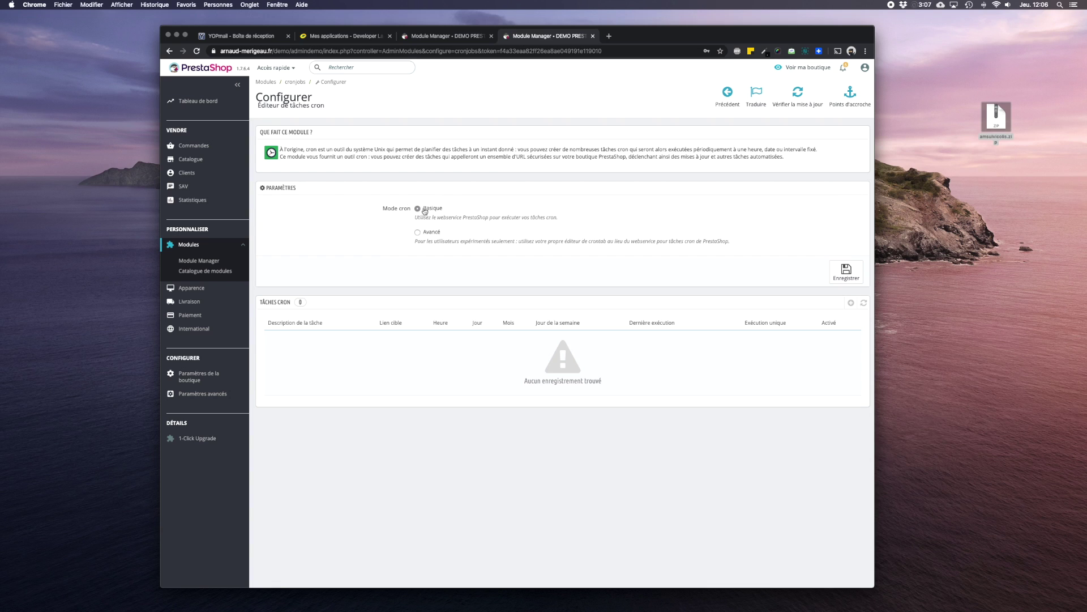
Step: Copy the cron URL given for automatic updates in the (AM) Suivi Colis configuration
left_click(452, 39)
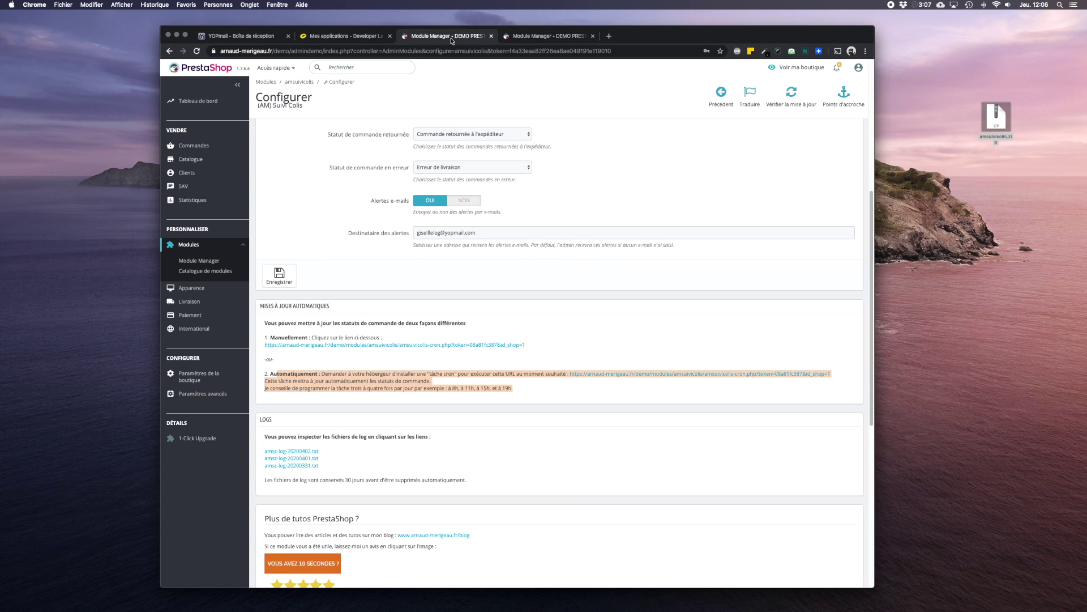
left_click(605, 290)
right_click(614, 375)
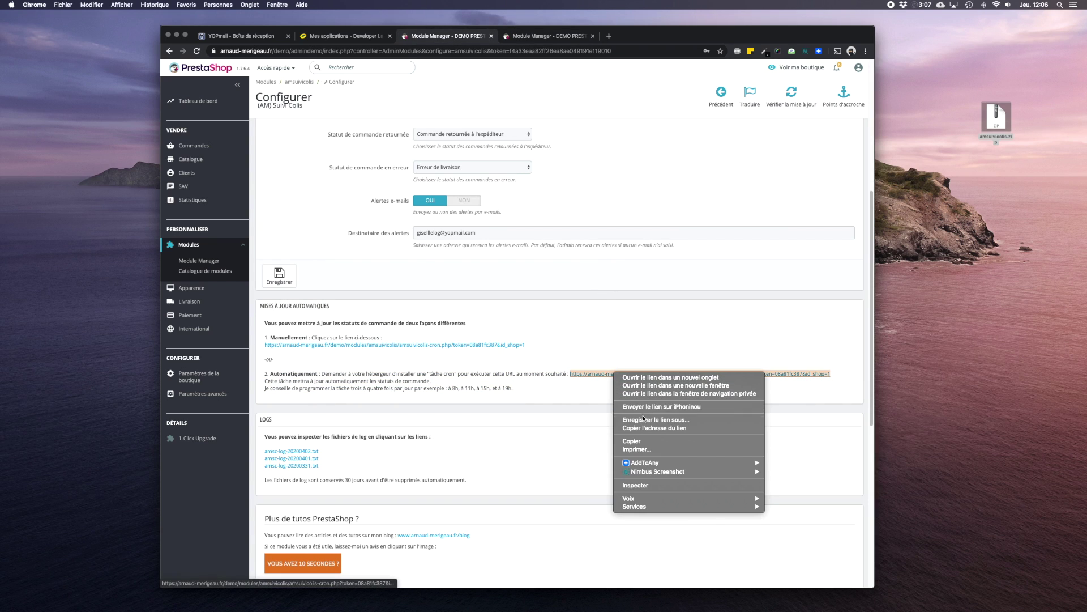
left_click(642, 441)
Step: Create a cron task described as Suivi des colis, with the module's amsuivicolis-cron.php URL as its target link
left_click(530, 34)
left_click(851, 302)
left_click(428, 208)
key("Down")
key("Down")
key("Down")
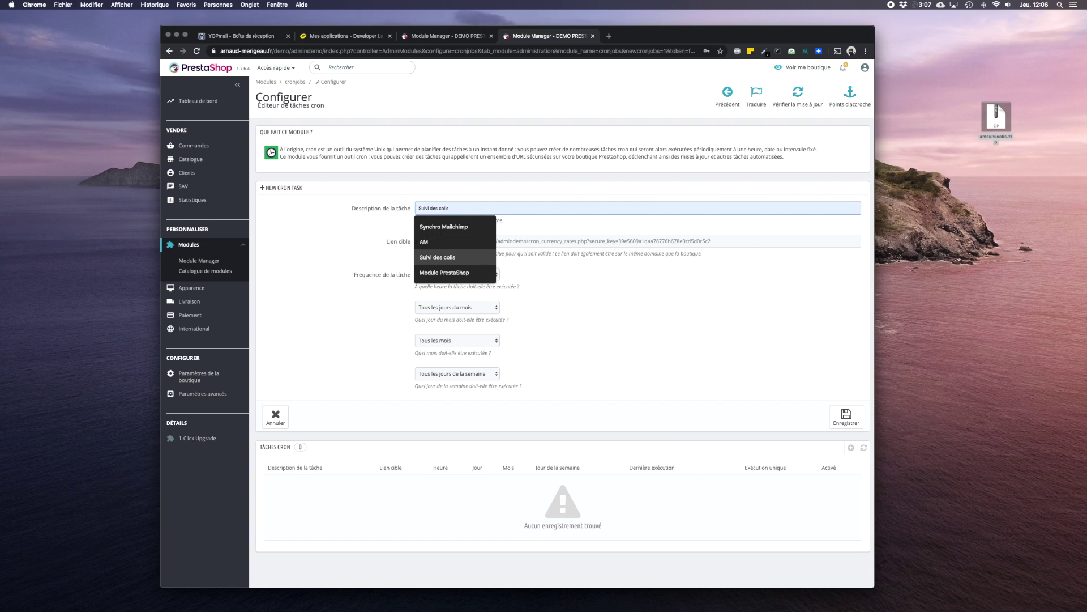
key("Return")
left_click(434, 242)
key("Down")
key("Return")
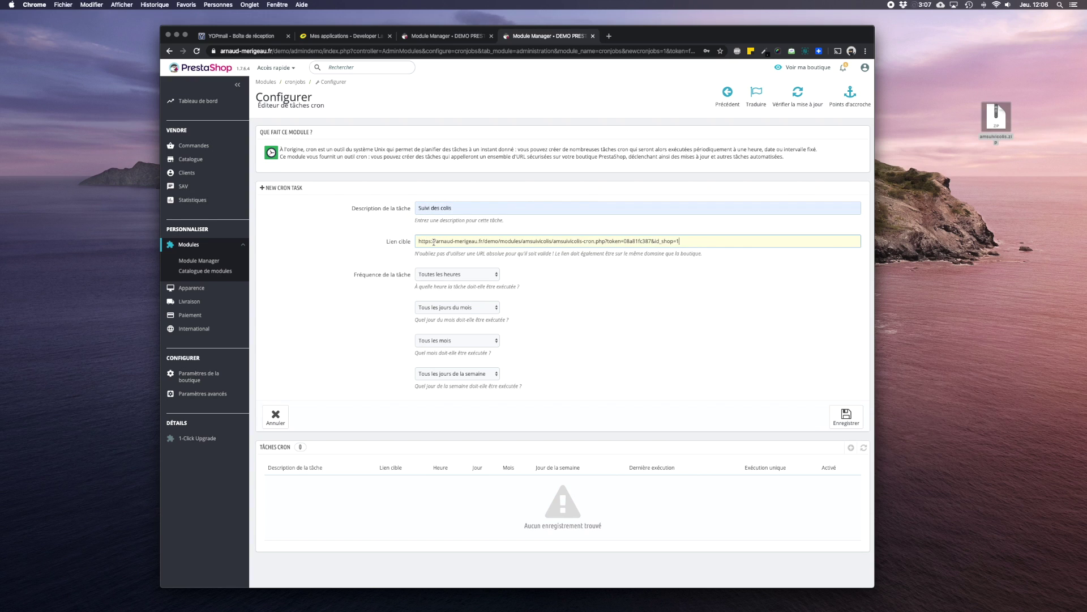
Step: Set the task to run at 08:00 every day and save it
left_click(445, 274)
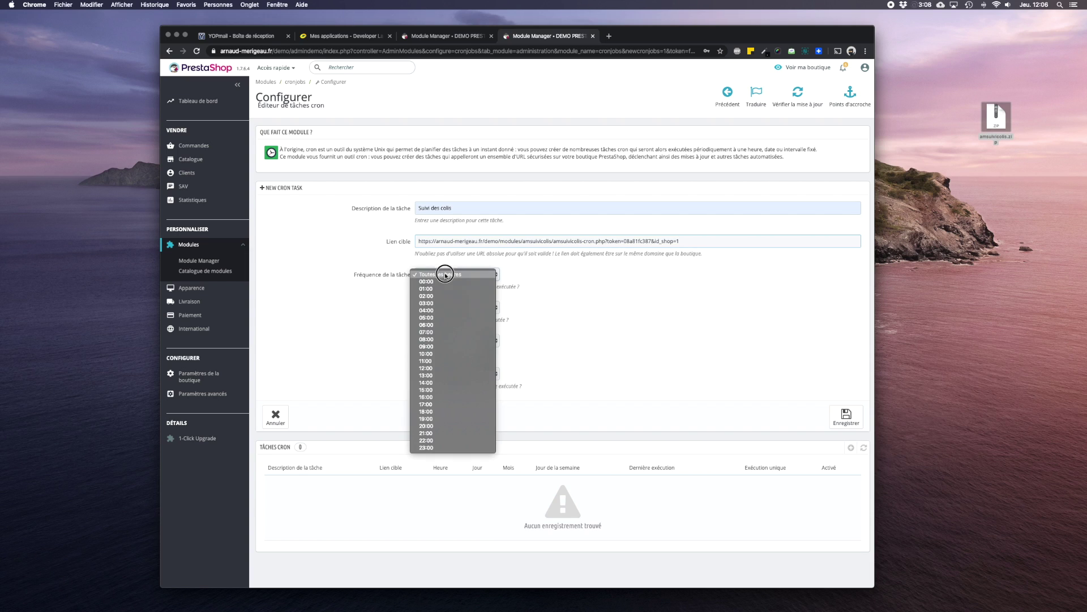
left_click(446, 340)
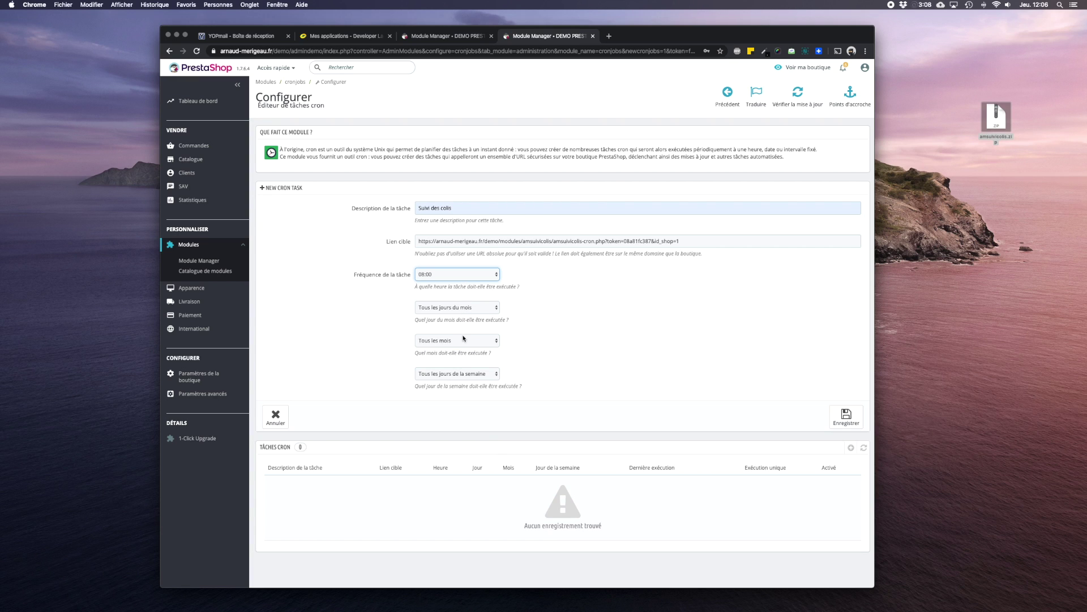
left_click(846, 414)
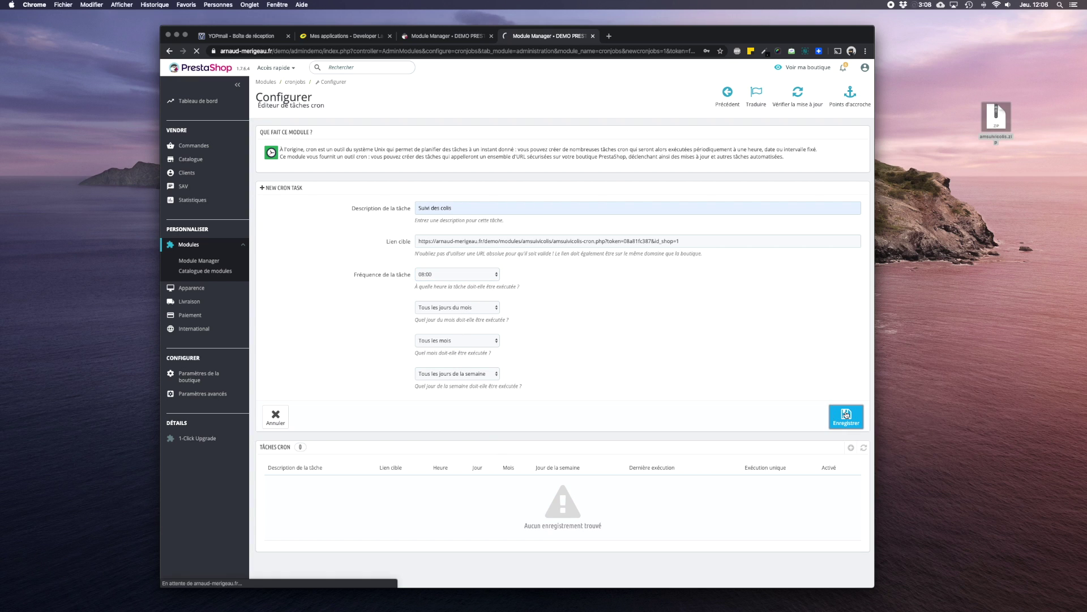
Step: Fill in a second cron task with the description Suivi des colis and the same amsuivicolis-cron.php target link
left_click(501, 205)
left_click(456, 227)
left_click(456, 241)
left_click(443, 259)
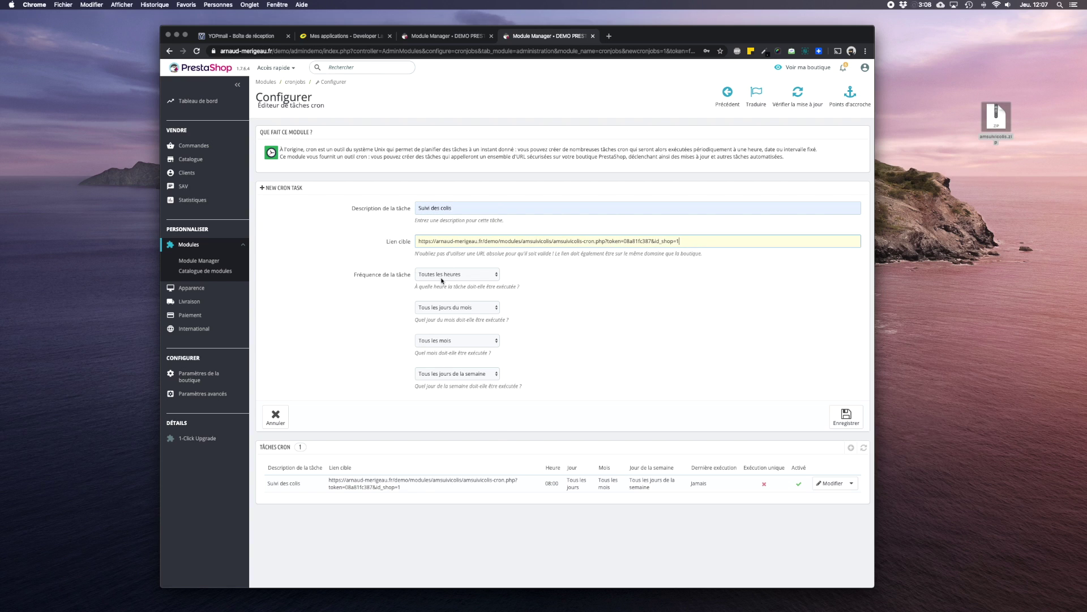
Step: Set the second task to run at 15:00 every day, save it, and close the cron task editor
left_click(442, 277)
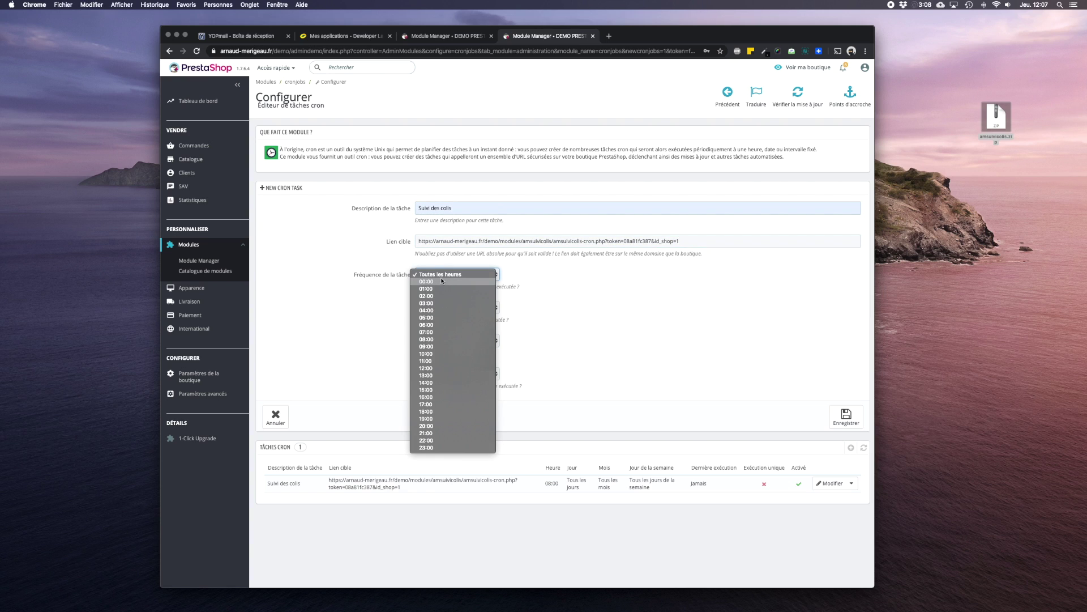
left_click(440, 390)
left_click(847, 418)
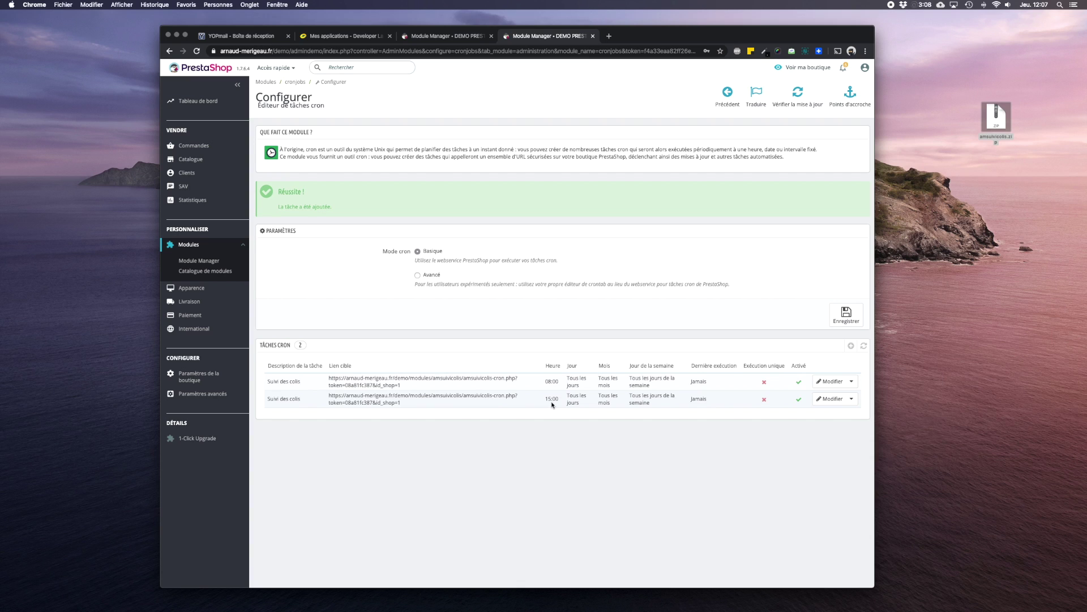
key("super+w")
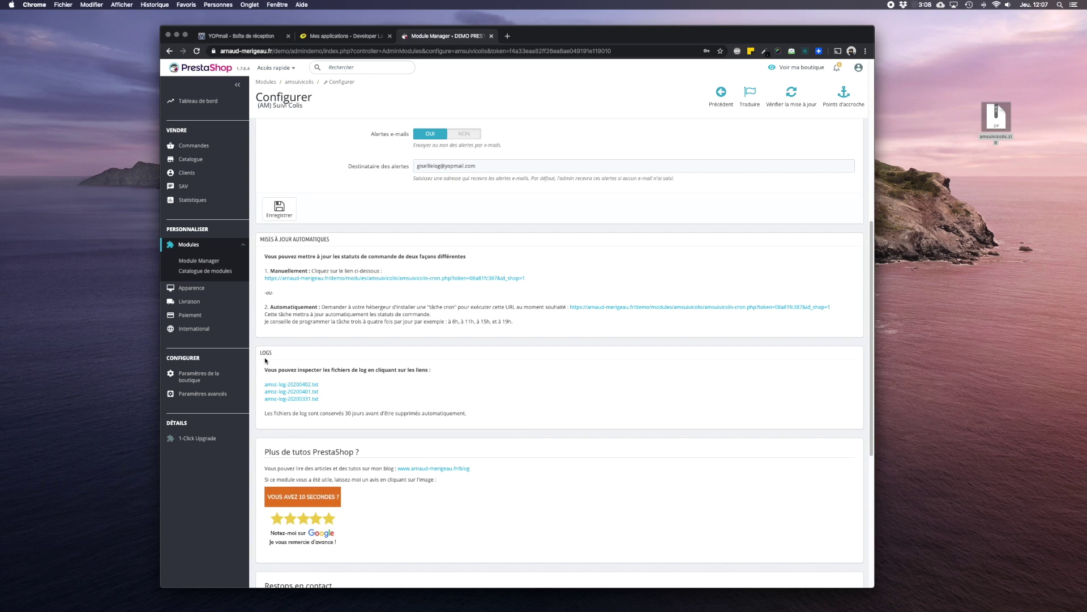
Step: Open the module's log file amsc-log-20200402.txt and examine the first order's update entry and its message
left_click_drag(261, 352, 287, 355)
left_click(294, 384)
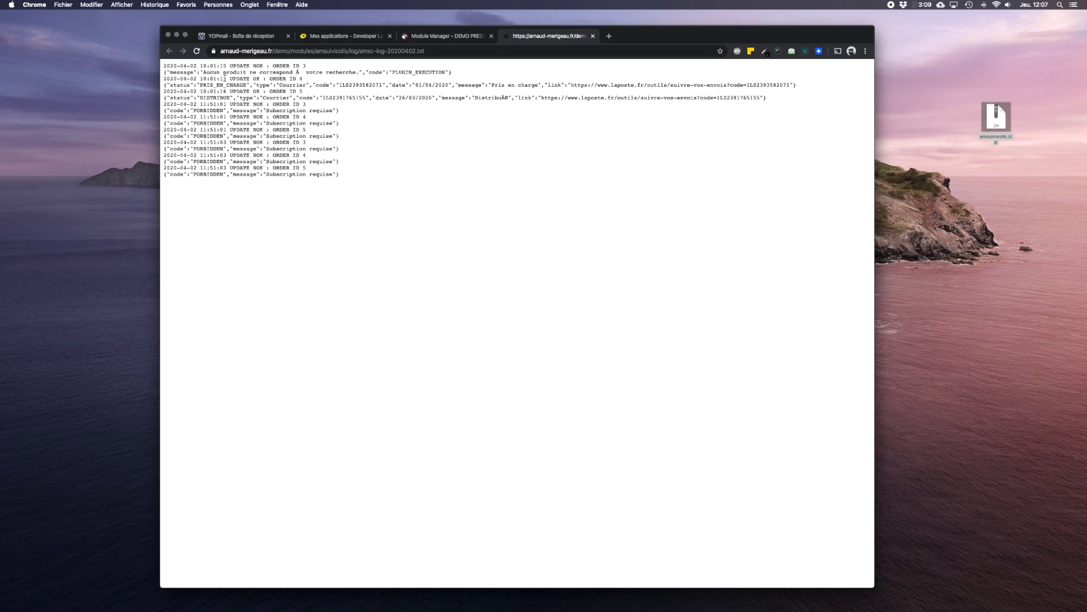
left_click_drag(165, 66, 309, 65)
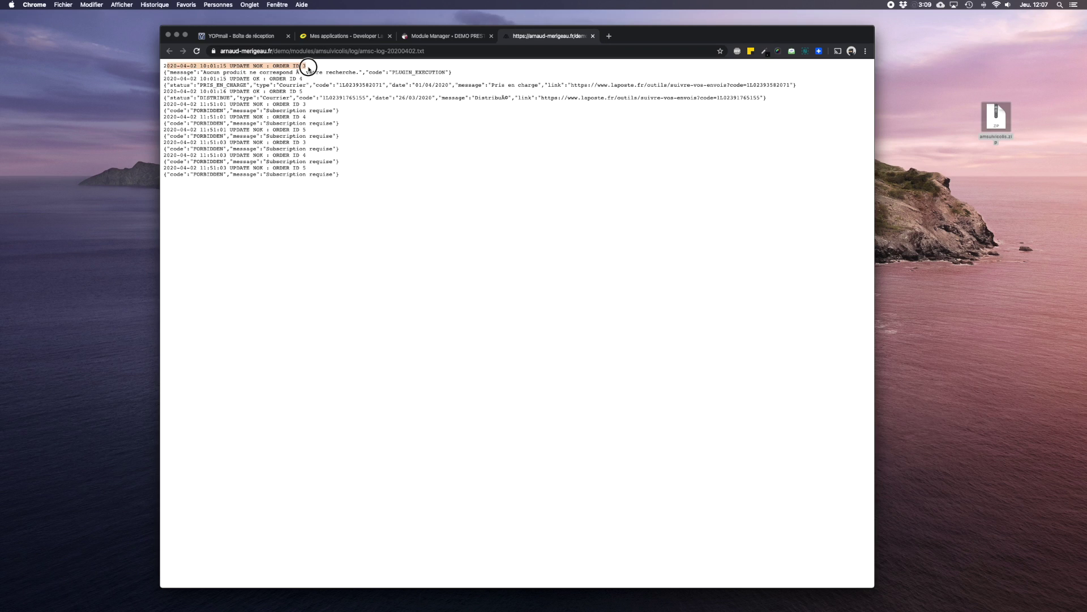
left_click_drag(236, 72, 355, 72)
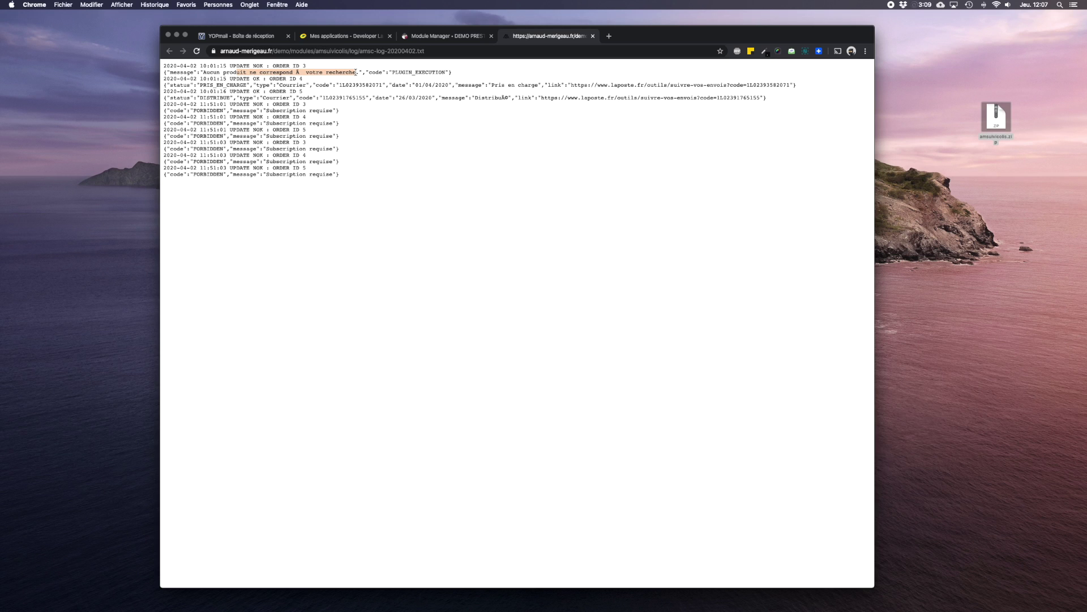
Step: Refresh the YOPmail inbox and examine the DEMO PRESTASHOP alert e-mail's heading and tracking number
left_click(261, 39)
left_click(254, 108)
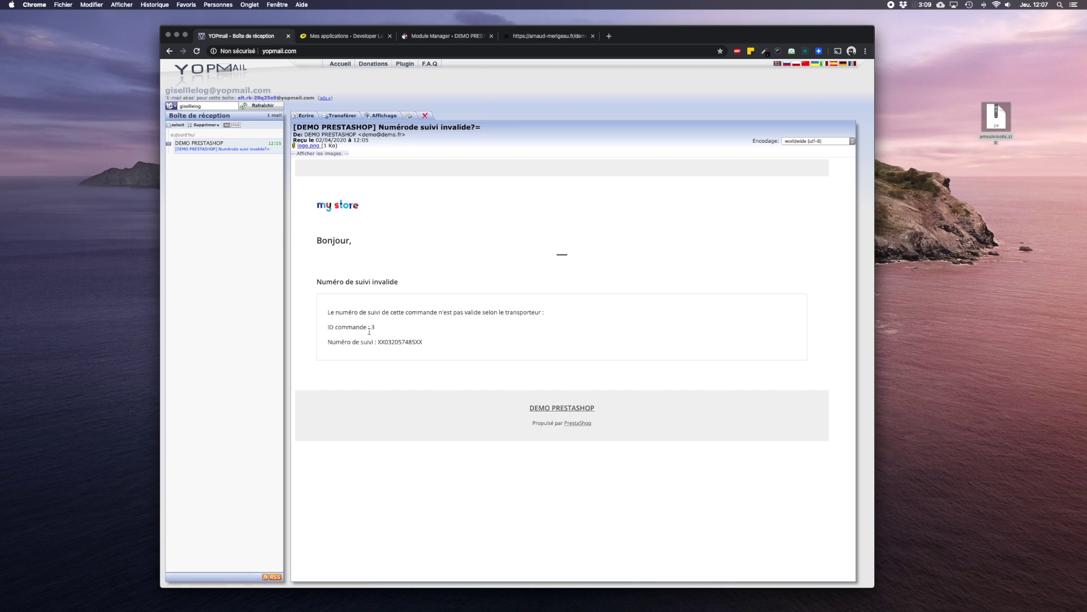
left_click_drag(316, 282, 388, 282)
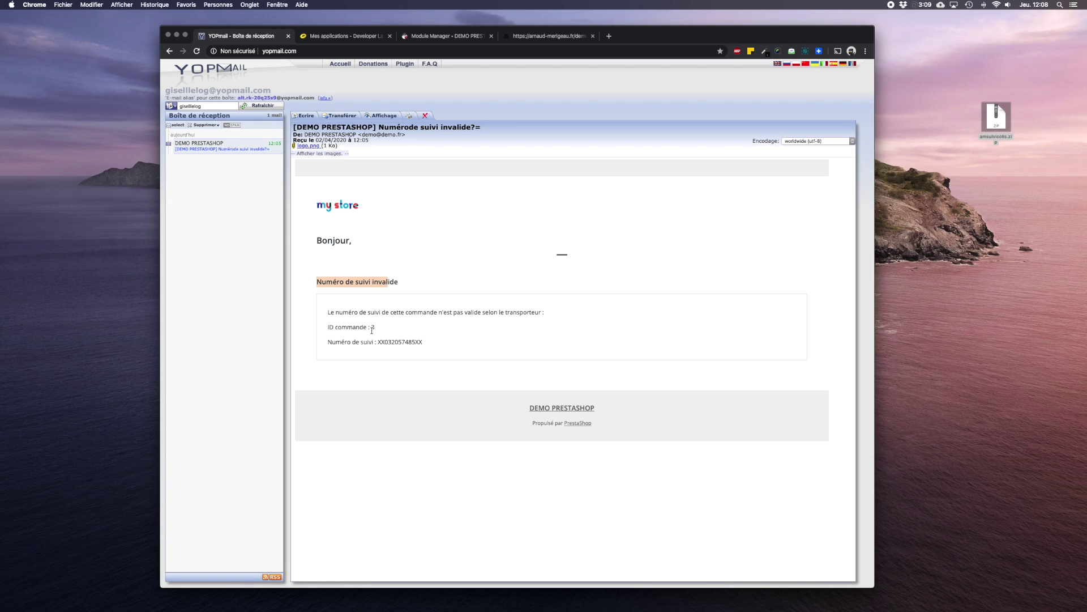
left_click_drag(377, 342, 426, 344)
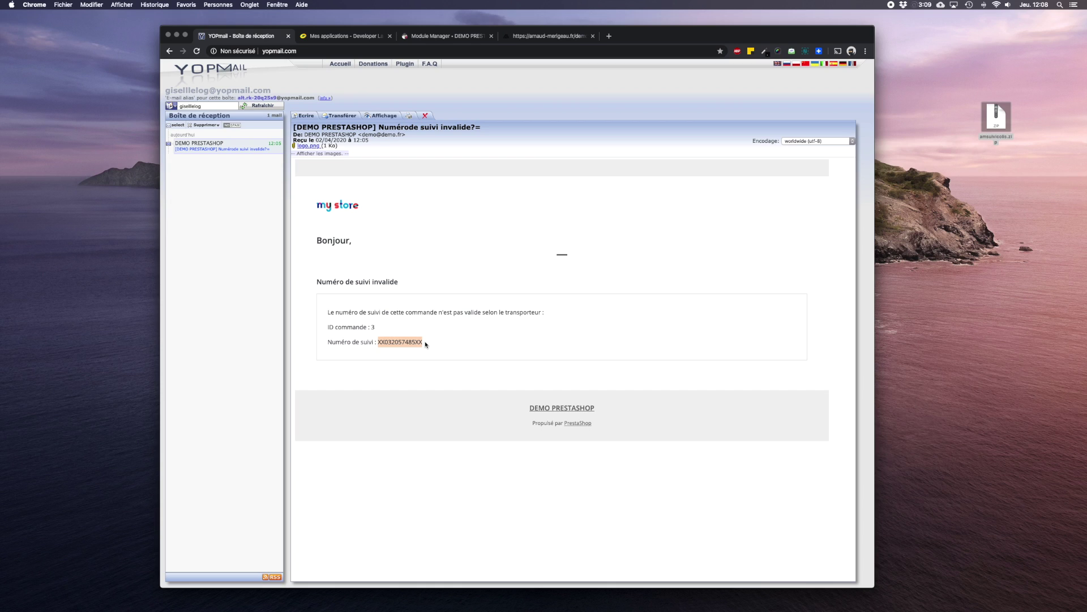